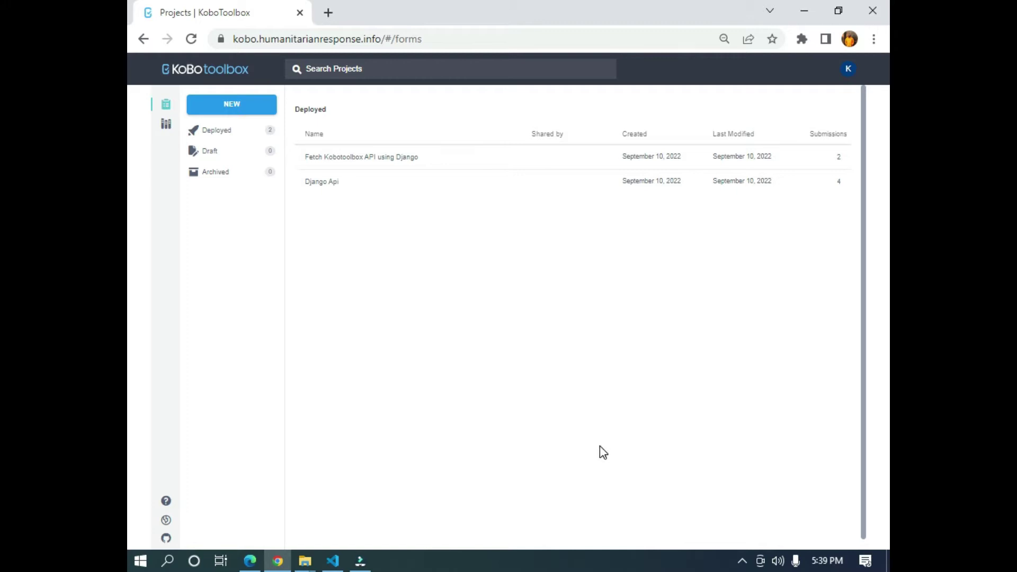
Step: Launch QGIS Desktop 3.16.1 with GRASS 7.8.4 from the desktop's QGIS 3.16 folder and start a new empty project
{"action": "key", "text": "super+d"}
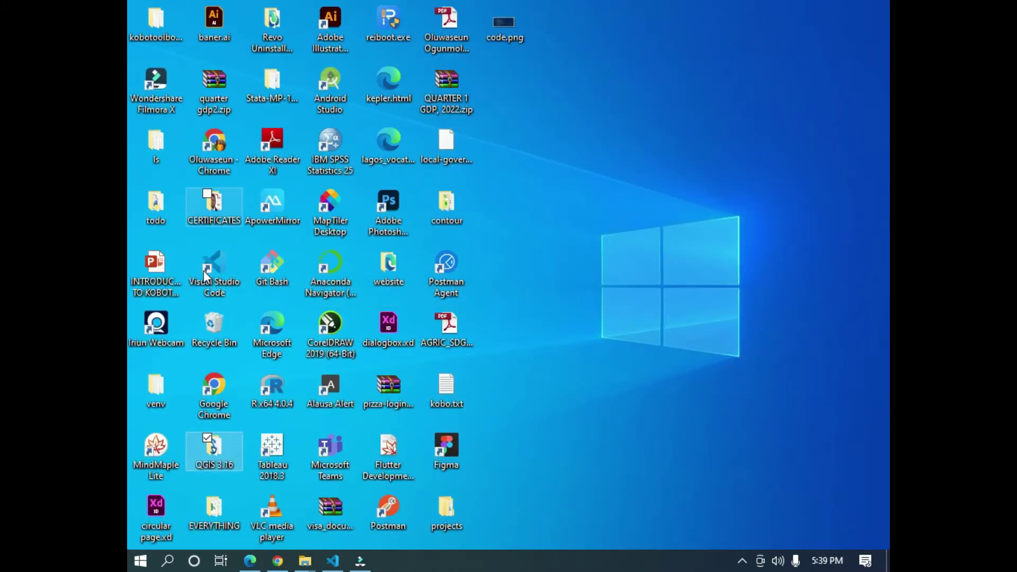
{"action": "double_click", "coordinate": [220, 453]}
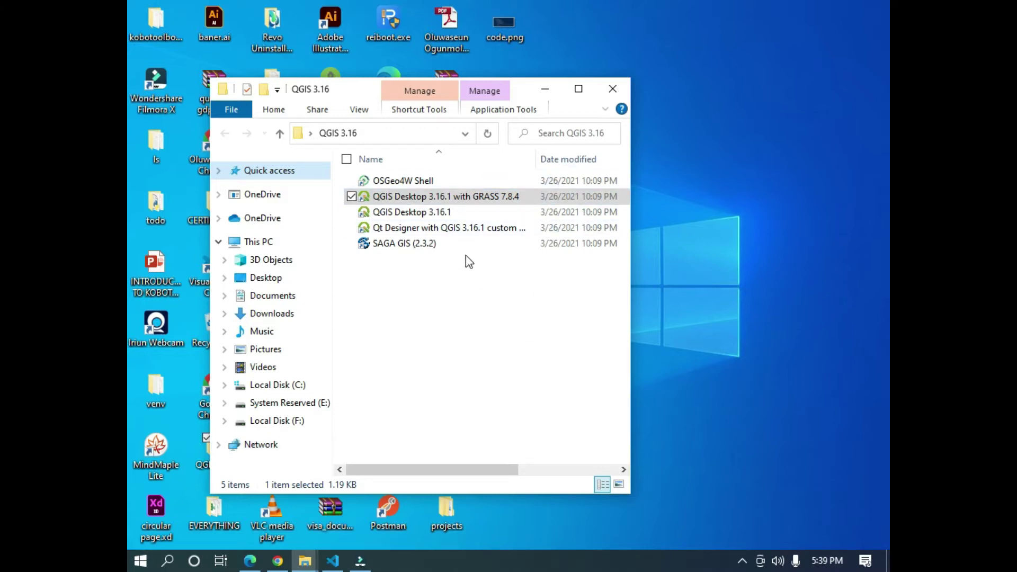
{"action": "double_click", "coordinate": [502, 199]}
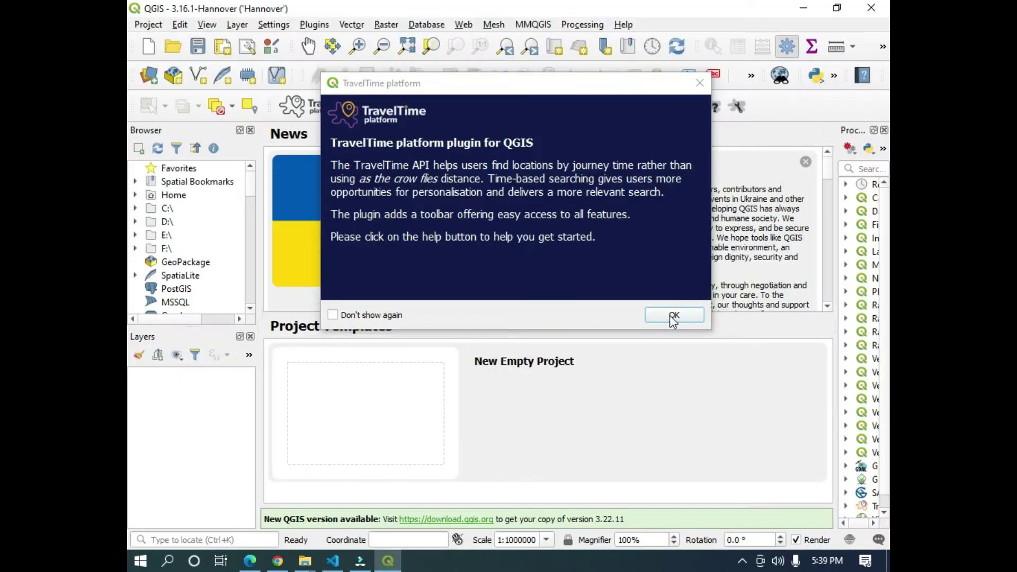
{"action": "left_click", "coordinate": [670, 314]}
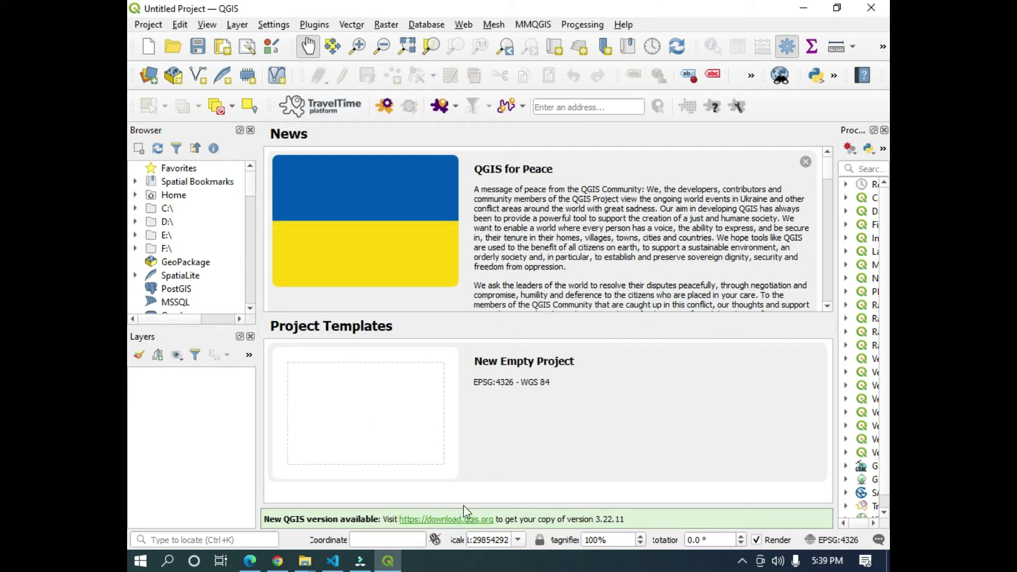
{"action": "double_click", "coordinate": [410, 402]}
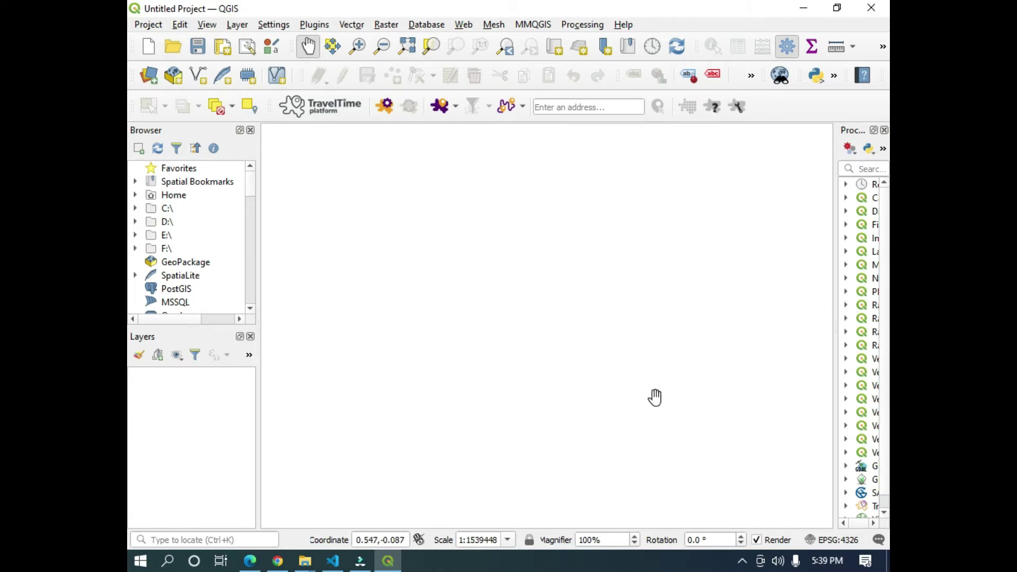
Step: Add the Google Hybrid XYZ tile layer to the project as a basemap
{"action": "scroll", "coordinate": [253, 180], "scroll_direction": "down", "scroll_amount": 4}
{"action": "scroll", "coordinate": [252, 214], "scroll_direction": "down", "scroll_amount": 2}
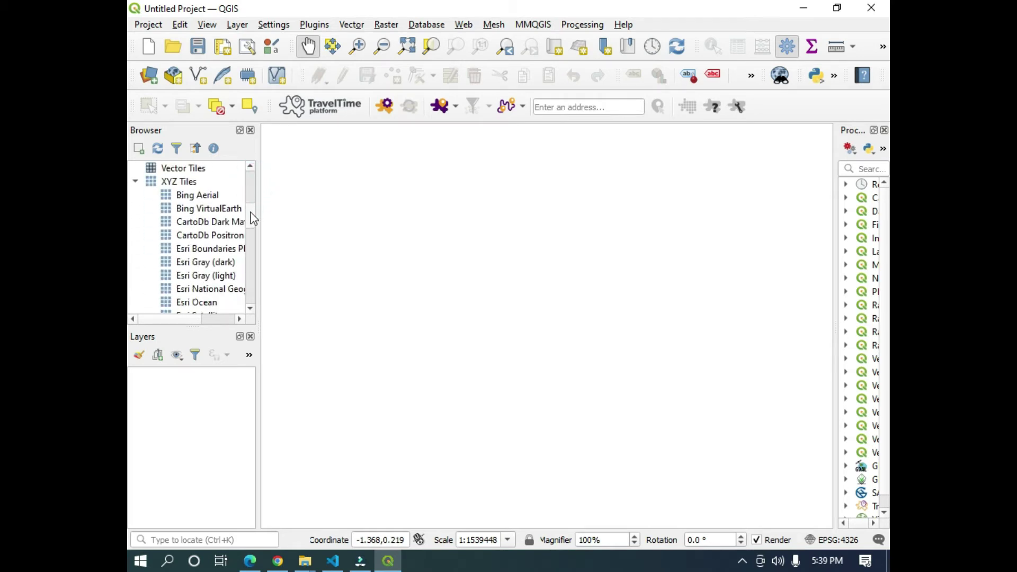
{"action": "scroll", "coordinate": [252, 214], "scroll_direction": "up", "scroll_amount": 2}
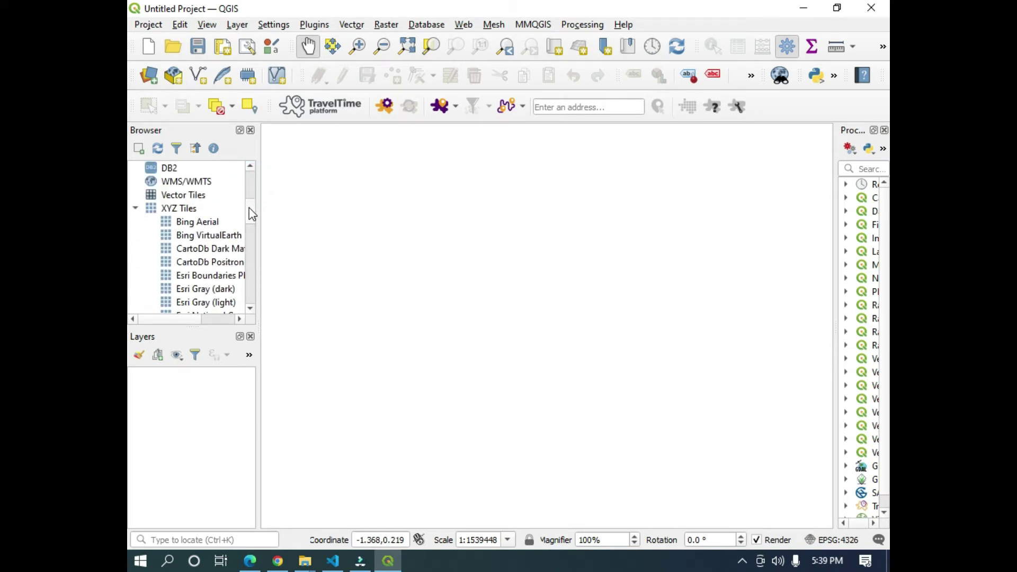
{"action": "scroll", "coordinate": [252, 215], "scroll_direction": "down", "scroll_amount": 5}
{"action": "scroll", "coordinate": [251, 227], "scroll_direction": "down", "scroll_amount": 3}
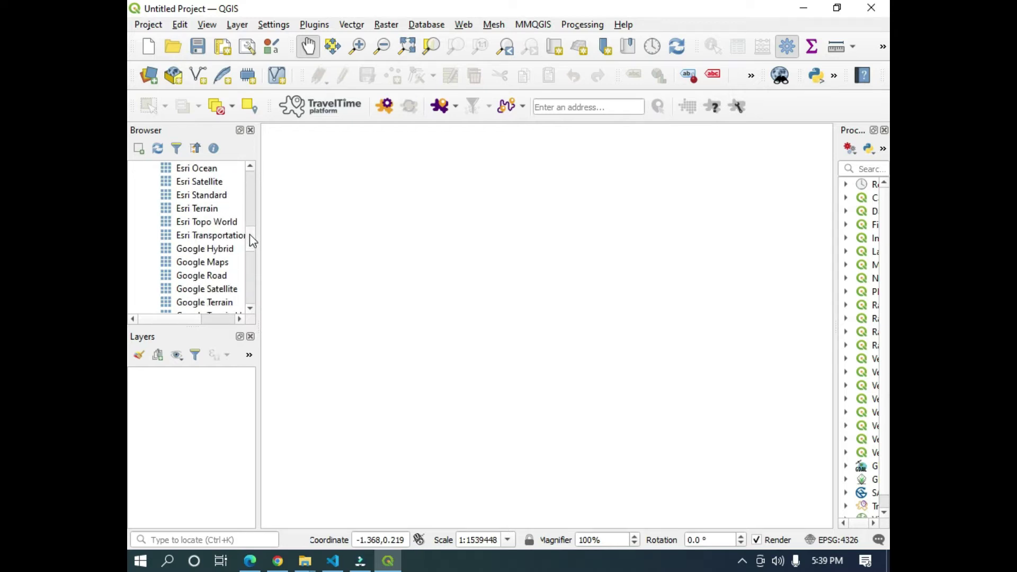
{"action": "double_click", "coordinate": [207, 248]}
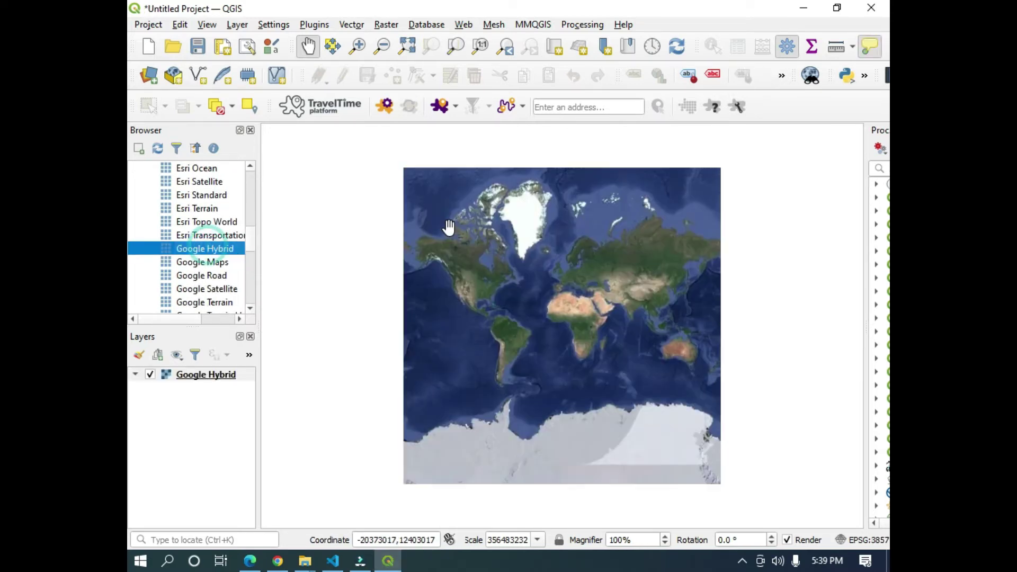
Step: Locate Victoria Island in Lagos on the basemap and examine its extent and surroundings
{"action": "scroll", "coordinate": [588, 329], "scroll_direction": "up", "scroll_amount": 4}
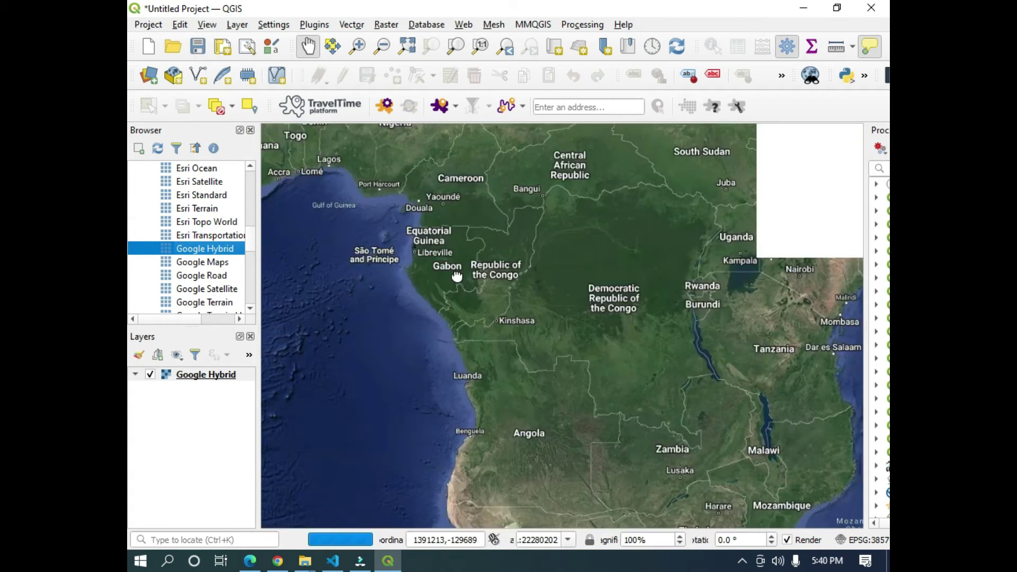
{"action": "scroll", "coordinate": [457, 276], "scroll_direction": "up", "scroll_amount": 3}
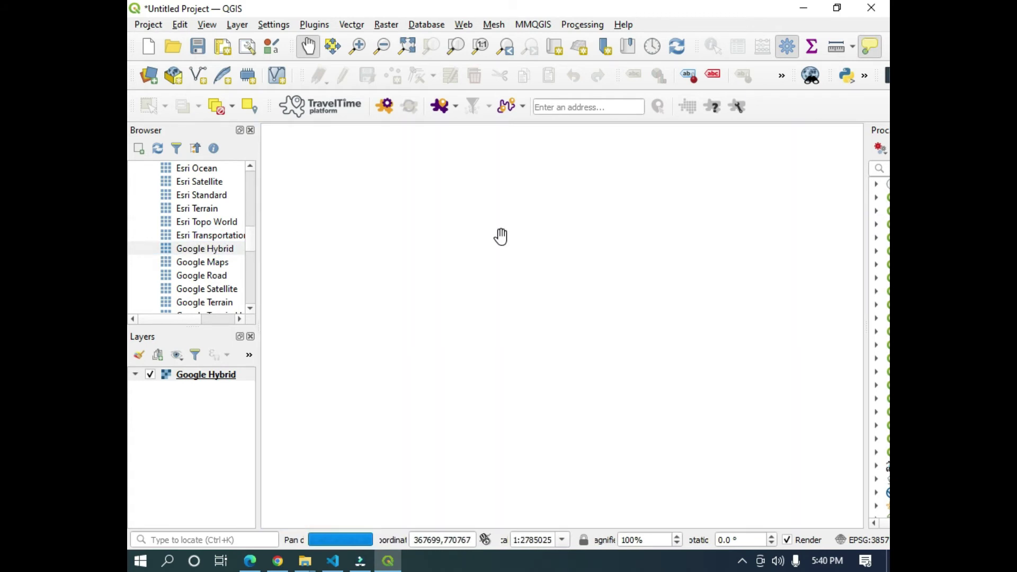
{"action": "scroll", "coordinate": [518, 291], "scroll_direction": "up", "scroll_amount": 1}
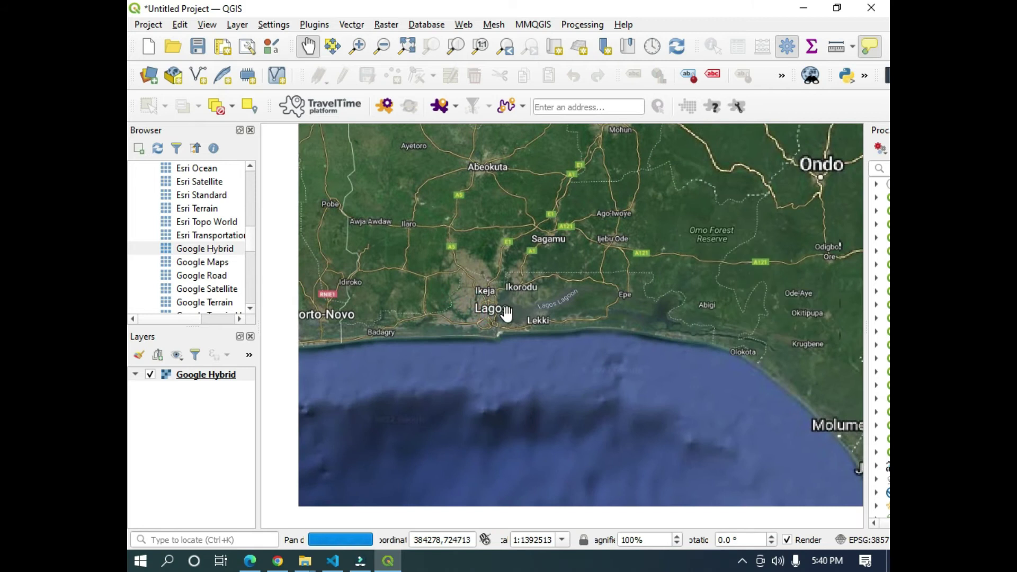
{"action": "scroll", "coordinate": [506, 313], "scroll_direction": "up", "scroll_amount": 3}
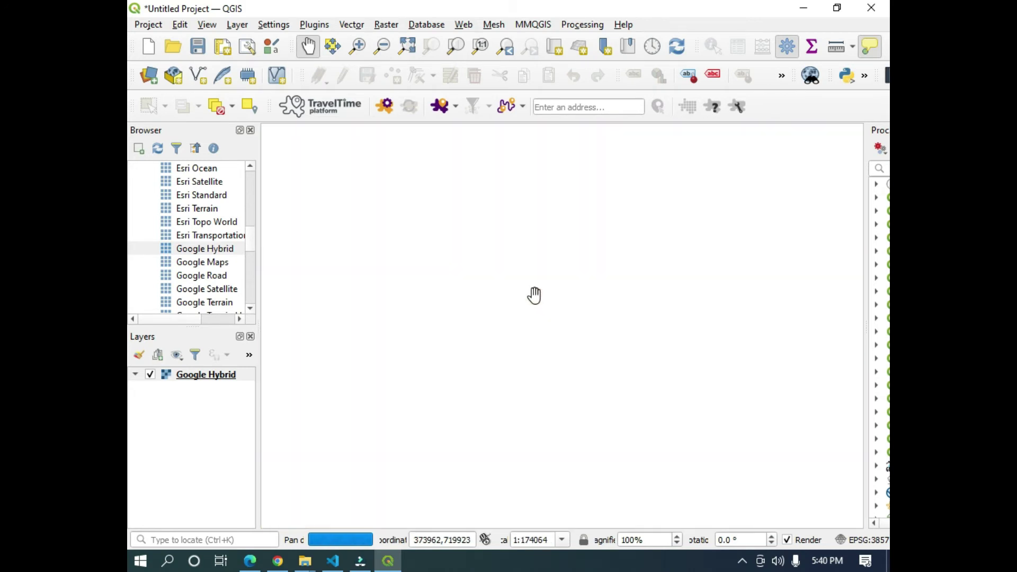
{"action": "scroll", "coordinate": [556, 300], "scroll_direction": "up", "scroll_amount": 2}
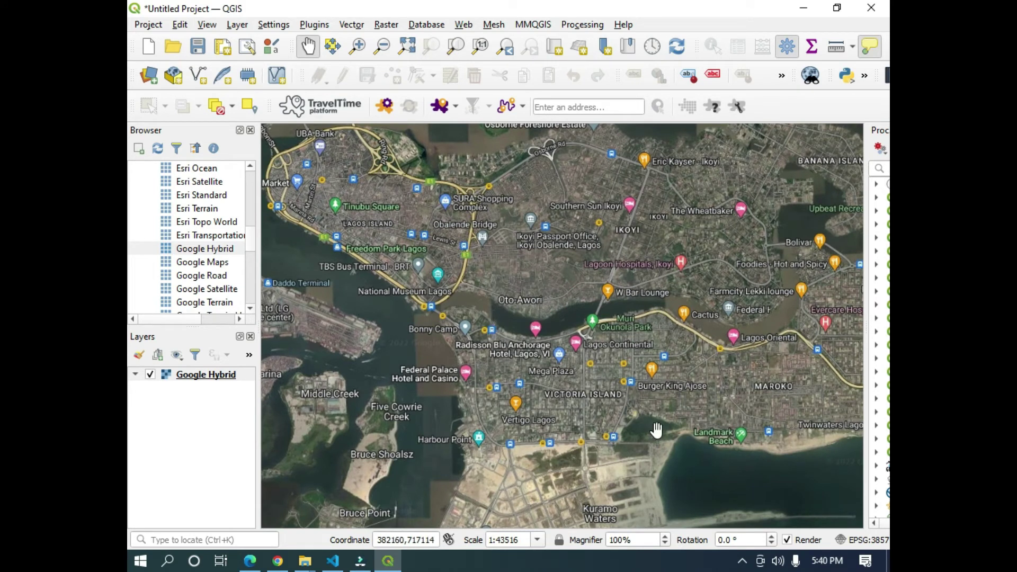
{"action": "left_click_drag", "start_coordinate": [539, 404], "coordinate": [534, 362]}
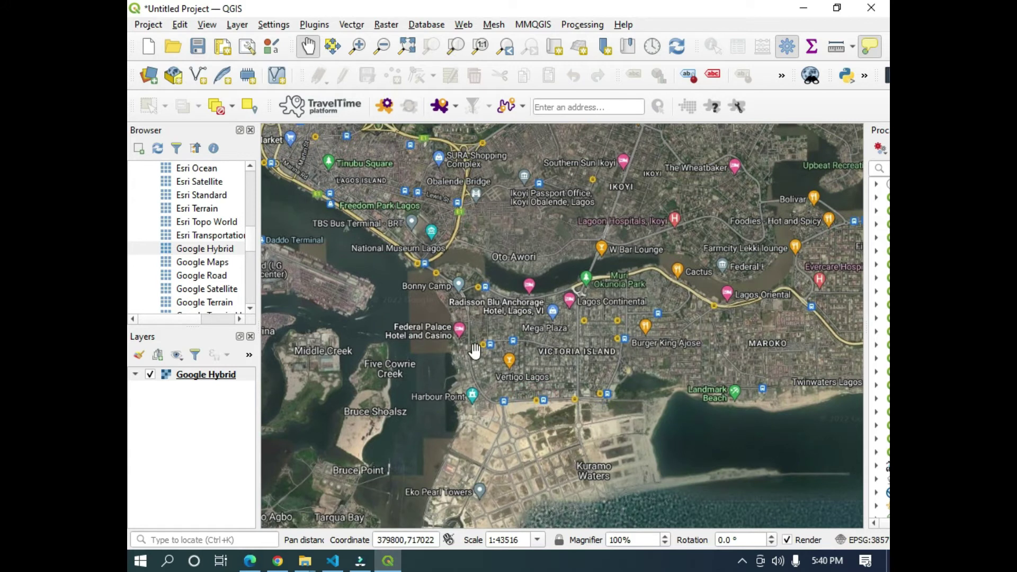
{"action": "left_click_drag", "start_coordinate": [436, 308], "coordinate": [458, 315]}
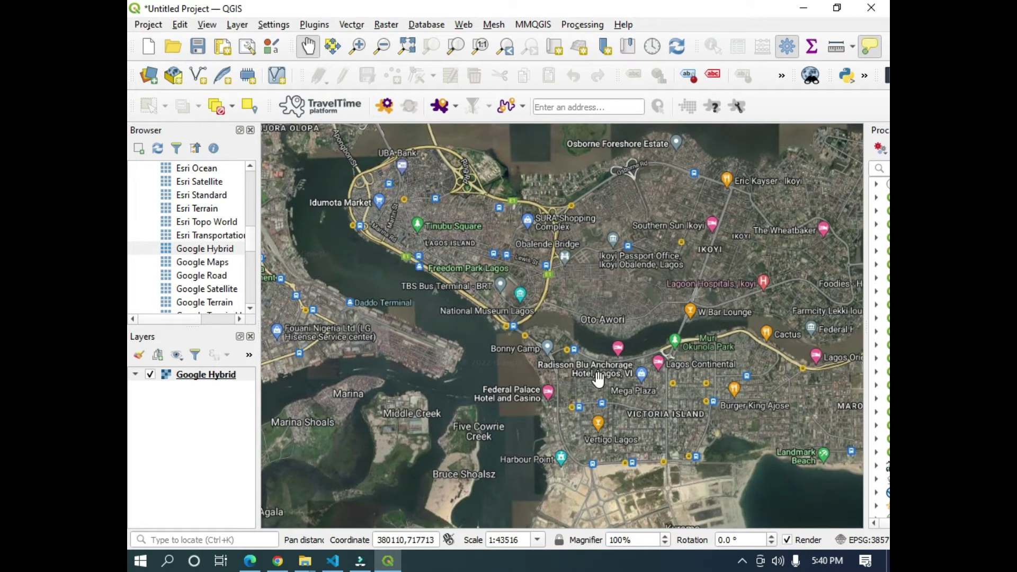
{"action": "left_click_drag", "start_coordinate": [598, 379], "coordinate": [497, 357]}
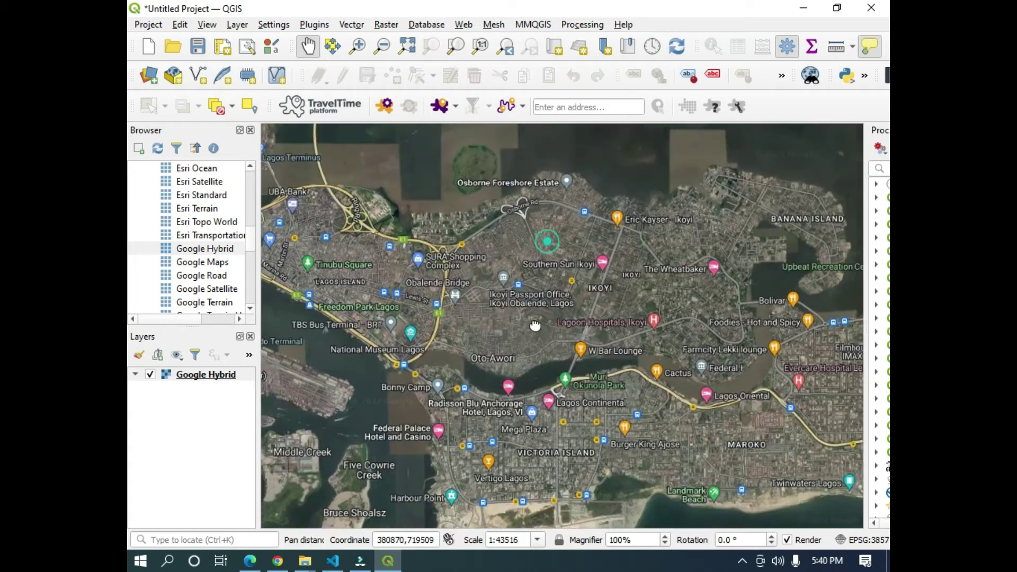
{"action": "left_click_drag", "start_coordinate": [549, 240], "coordinate": [563, 328]}
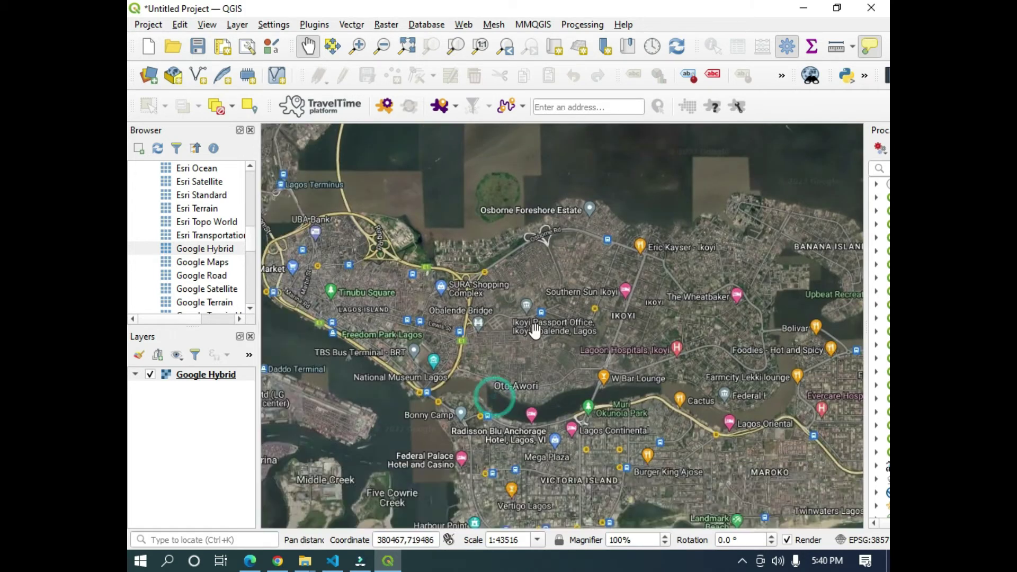
{"action": "scroll", "coordinate": [535, 329], "scroll_direction": "down", "scroll_amount": 2}
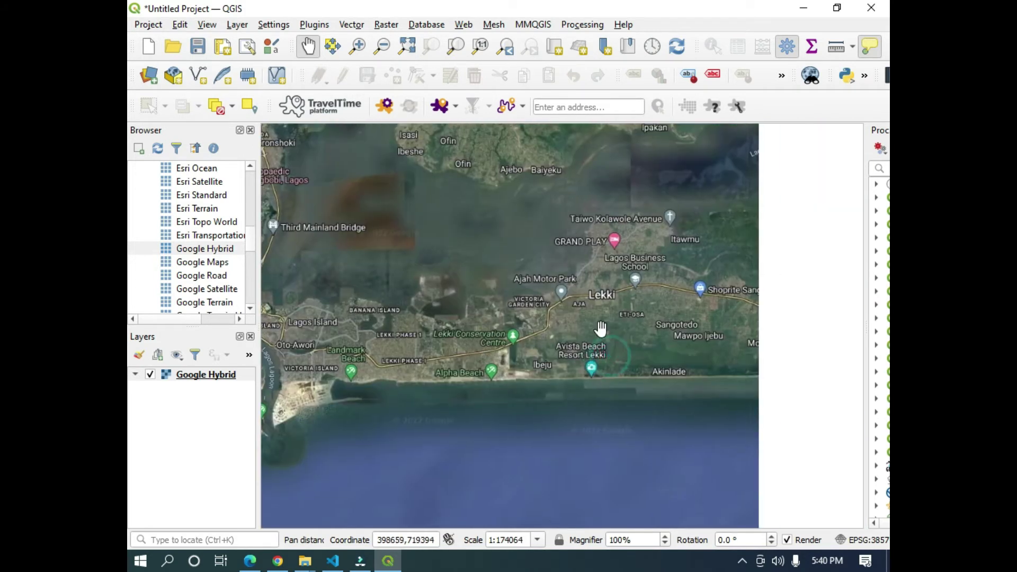
{"action": "left_click_drag", "start_coordinate": [713, 318], "coordinate": [556, 302]}
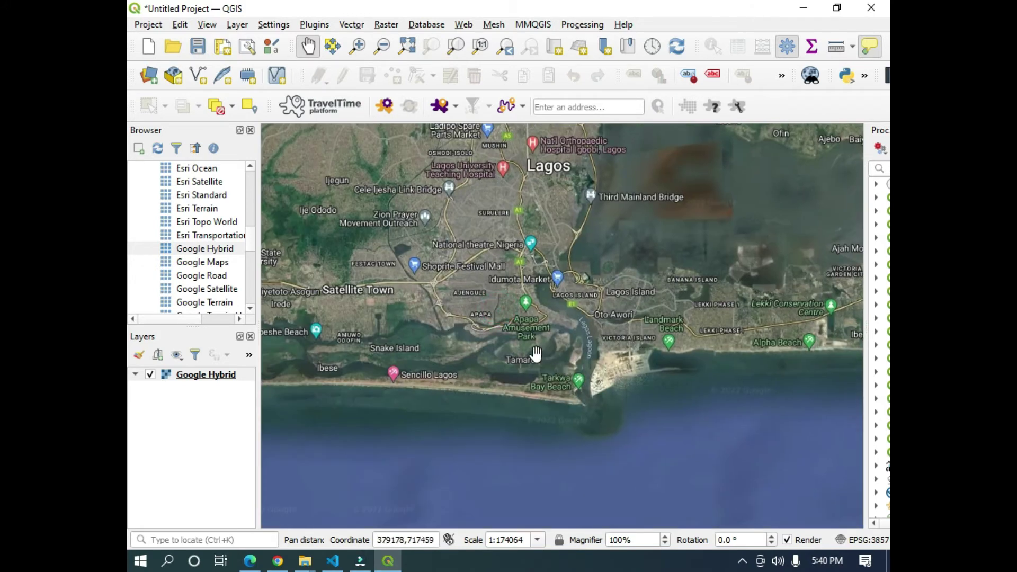
{"action": "left_click_drag", "start_coordinate": [536, 354], "coordinate": [454, 370]}
{"action": "scroll", "coordinate": [498, 363], "scroll_direction": "up", "scroll_amount": 2}
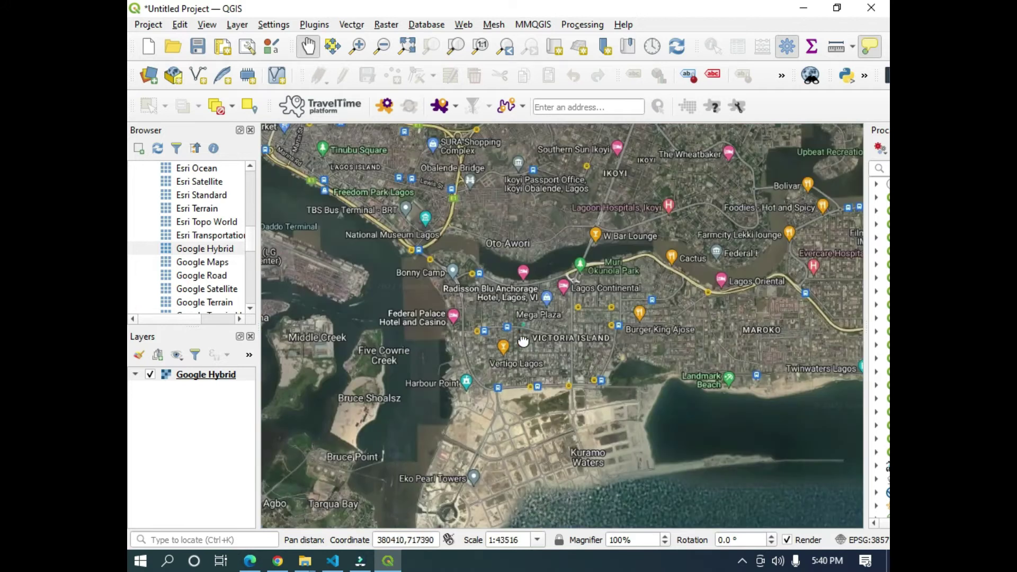
{"action": "scroll", "coordinate": [523, 341], "scroll_direction": "up", "scroll_amount": 1}
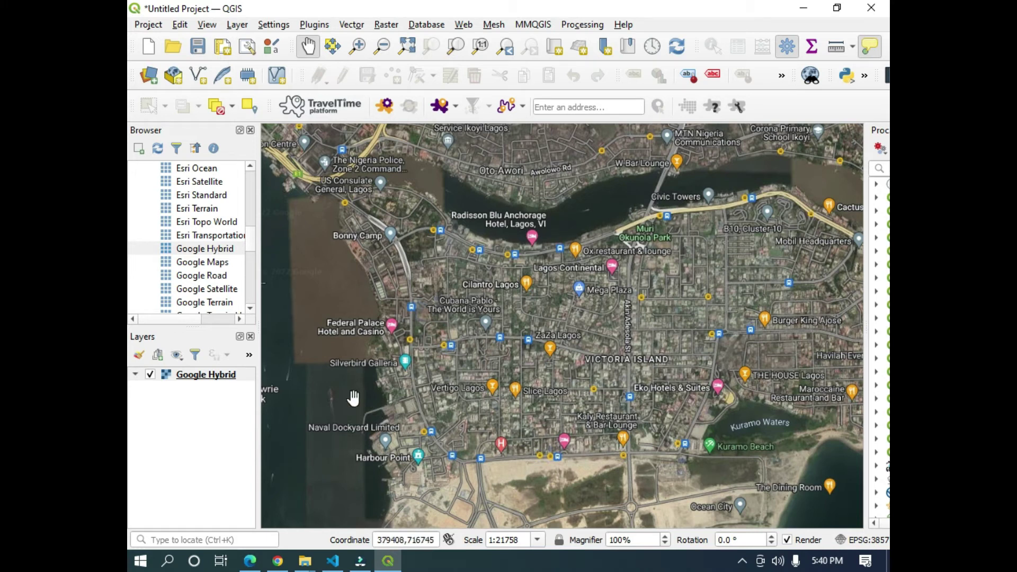
Step: Start a new shapefile layer and set its file to VICTORIA_ISLAND in the Music folder
{"action": "left_click", "coordinate": [197, 79]}
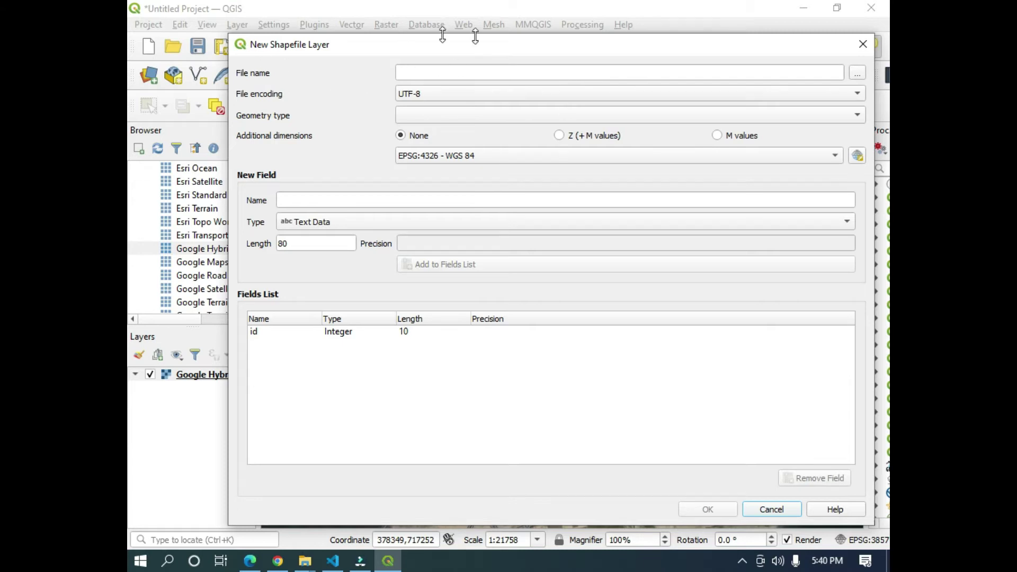
{"action": "left_click", "coordinate": [856, 74]}
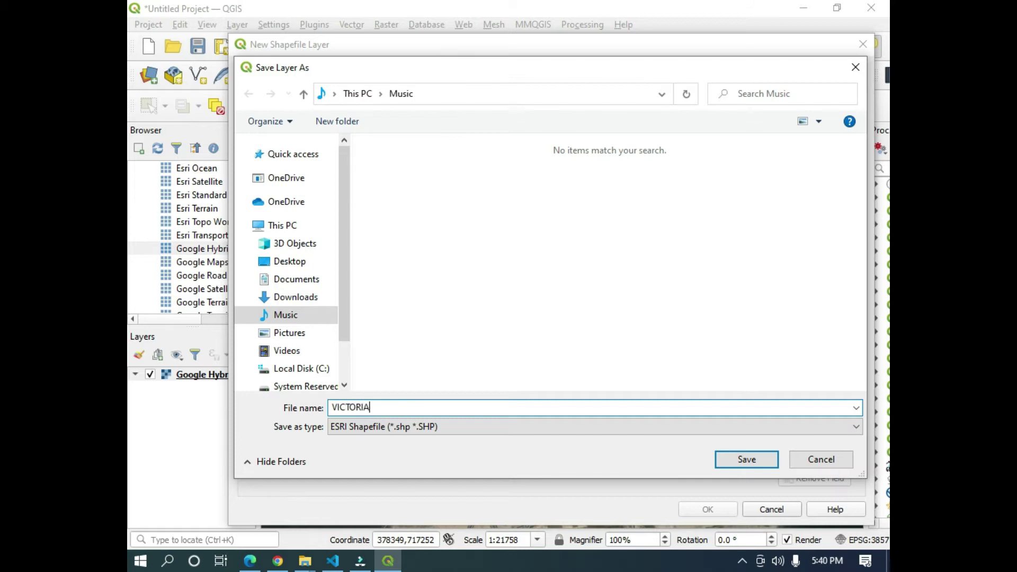
{"action": "type", "text": "VICTORIA_ISLAN"}
{"action": "left_click", "coordinate": [747, 459]}
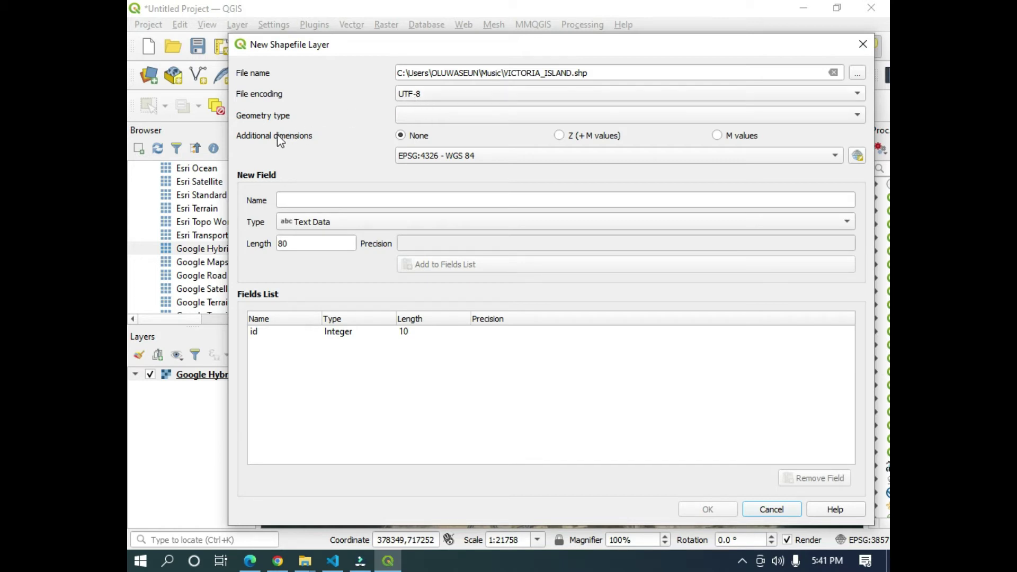
Step: Set the new shapefile's geometry type to Polygon and create the layer
{"action": "left_click", "coordinate": [858, 113]}
{"action": "left_click", "coordinate": [487, 176]}
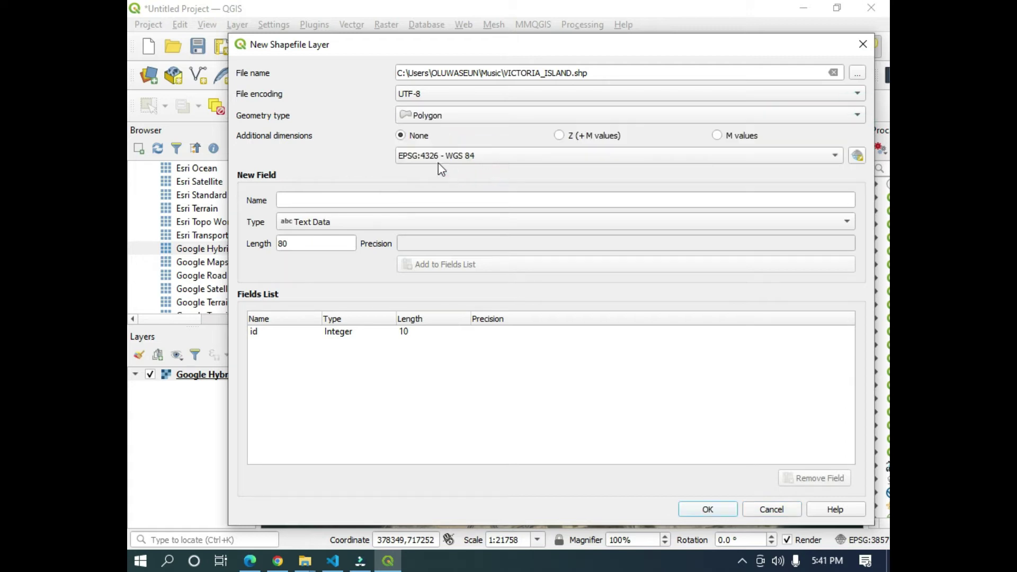
{"action": "left_click", "coordinate": [855, 115]}
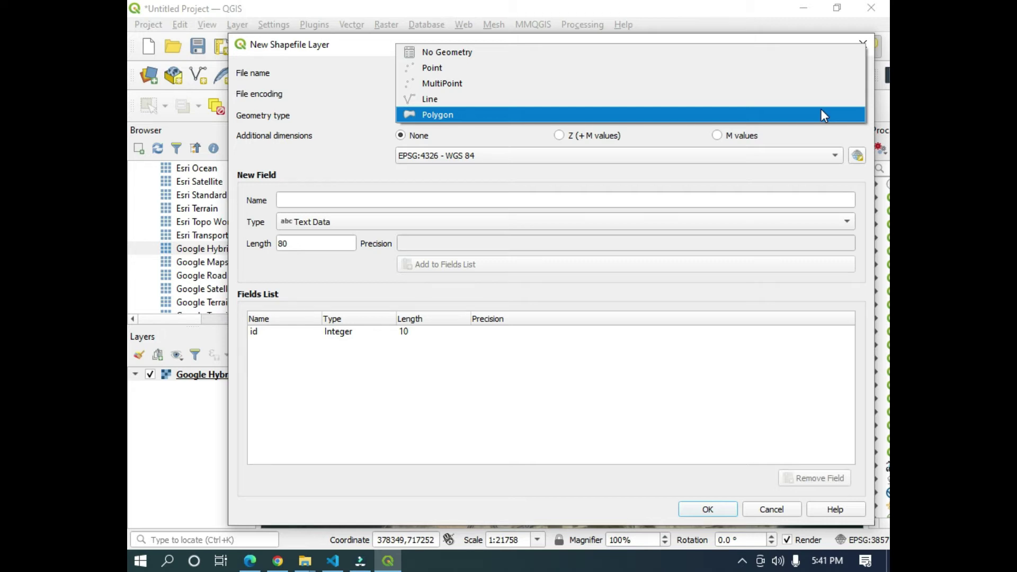
{"action": "left_click", "coordinate": [452, 113]}
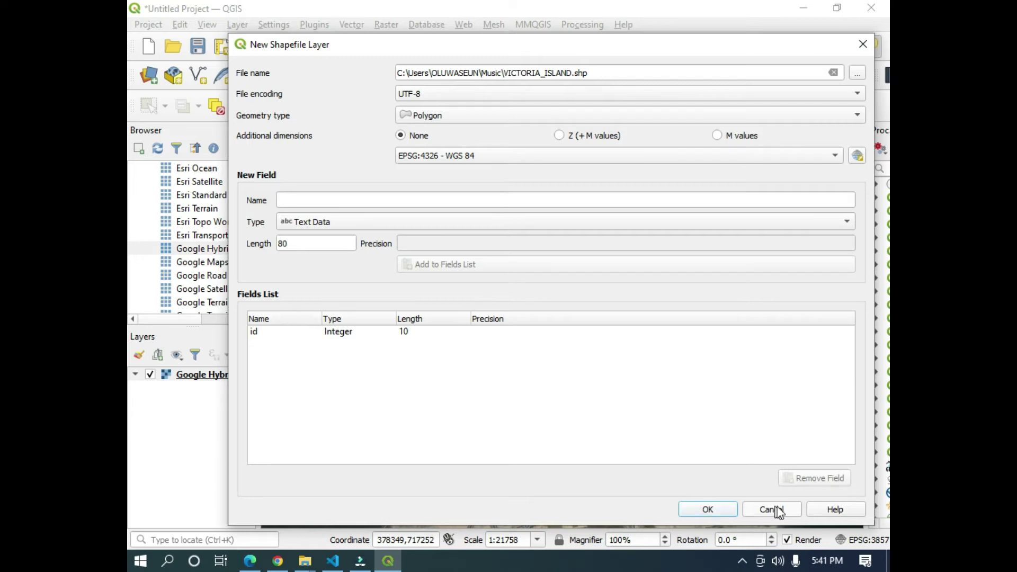
{"action": "left_click", "coordinate": [707, 510]}
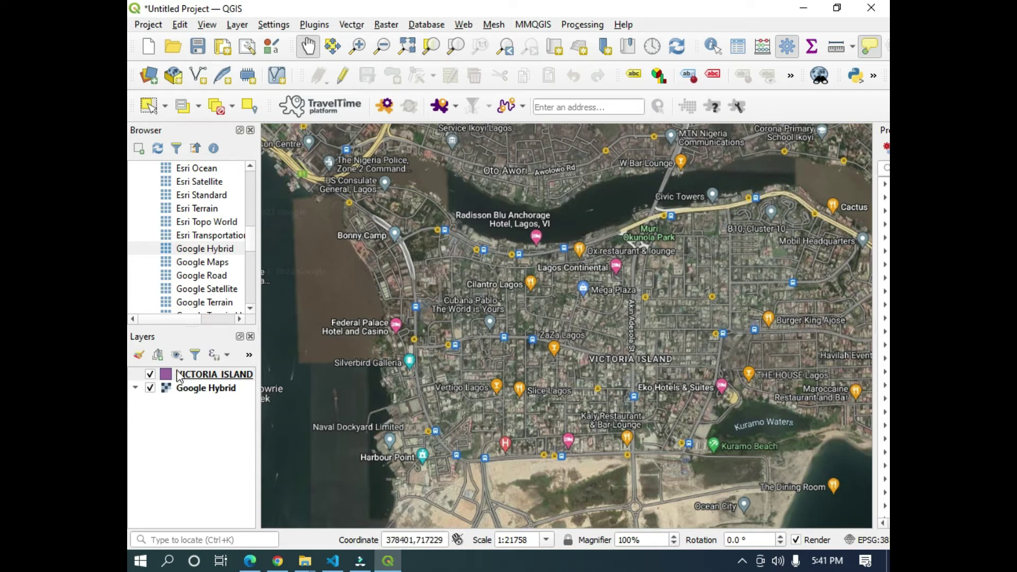
Step: Make the VICTORIA_ISLAND layer editable and trace a new polygon's northern edge along the road from Bonny Camp to just east of Civic Towers
{"action": "left_click", "coordinate": [348, 77]}
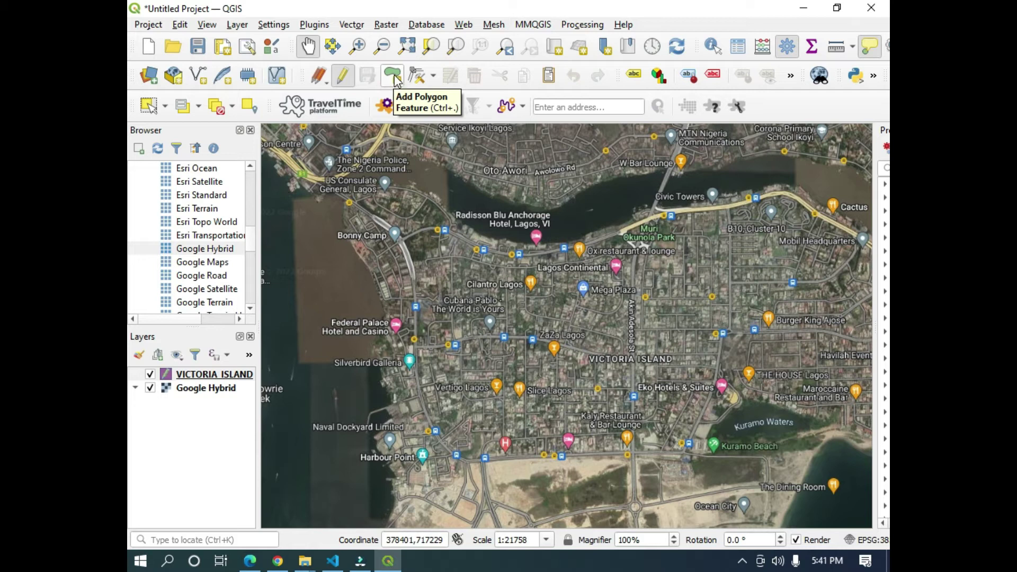
{"action": "left_click", "coordinate": [395, 77]}
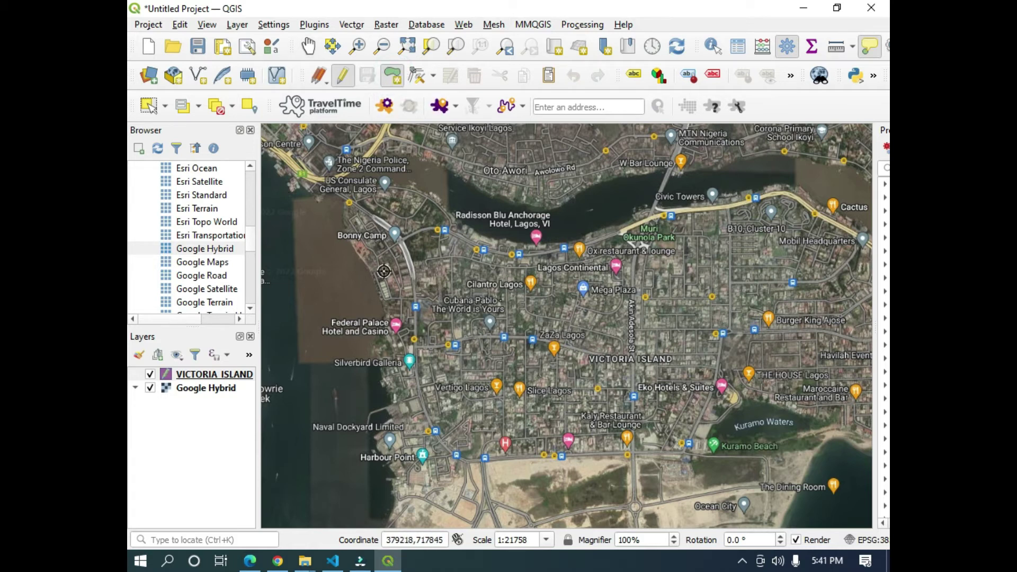
{"action": "left_click", "coordinate": [398, 241]}
{"action": "left_click", "coordinate": [436, 226]}
{"action": "left_click", "coordinate": [482, 249]}
{"action": "left_click", "coordinate": [577, 248]}
{"action": "left_click", "coordinate": [662, 215]}
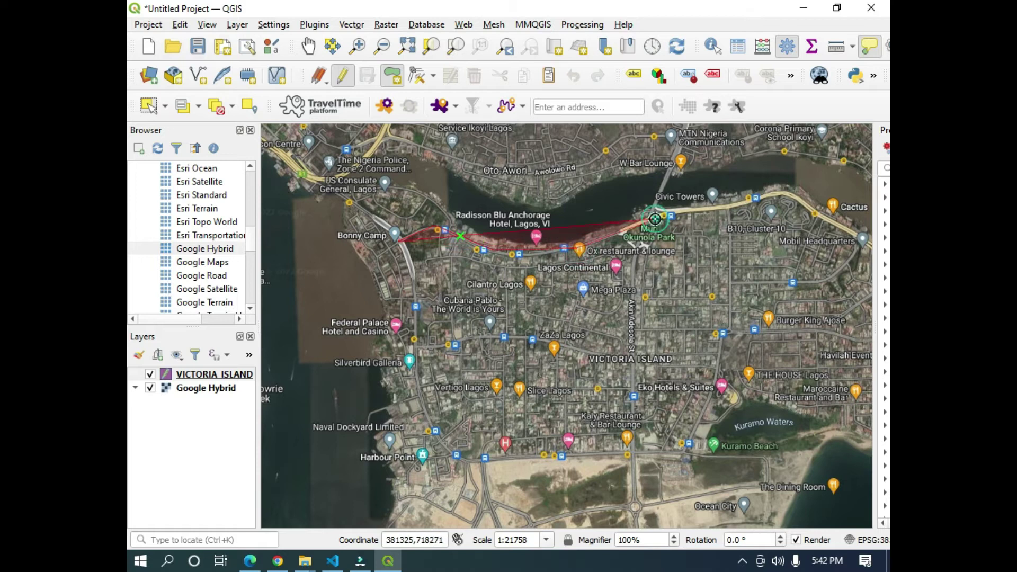
{"action": "left_click", "coordinate": [724, 211]}
Step: Trace the polygon's eastern edge past Eko Hotels, its southern edge along the road toward Harbour Point, and its western edge up to Silverbird Galleria
{"action": "left_click", "coordinate": [730, 328]}
{"action": "left_click", "coordinate": [722, 337]}
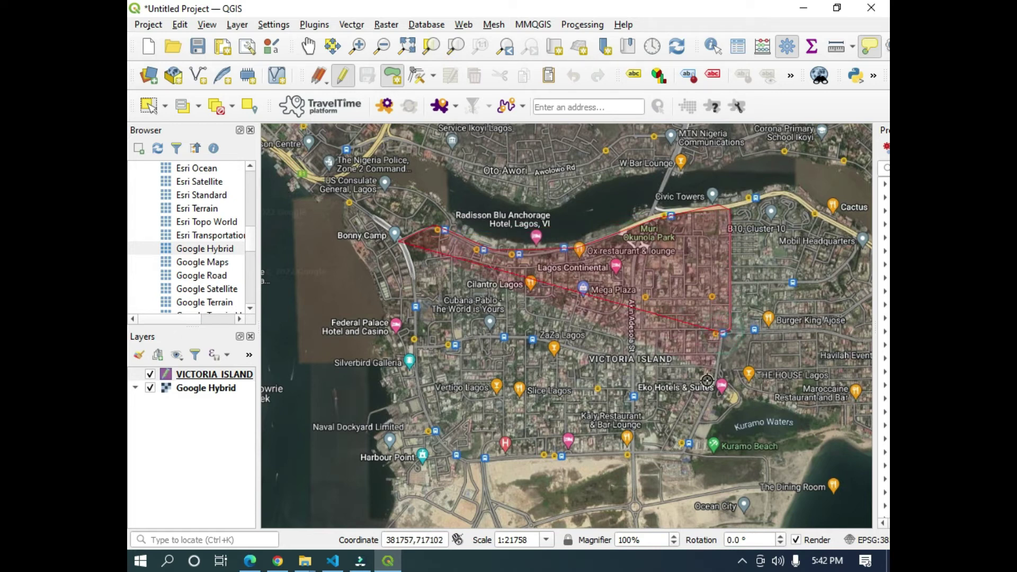
{"action": "left_click", "coordinate": [698, 428]}
{"action": "left_click", "coordinate": [677, 455]}
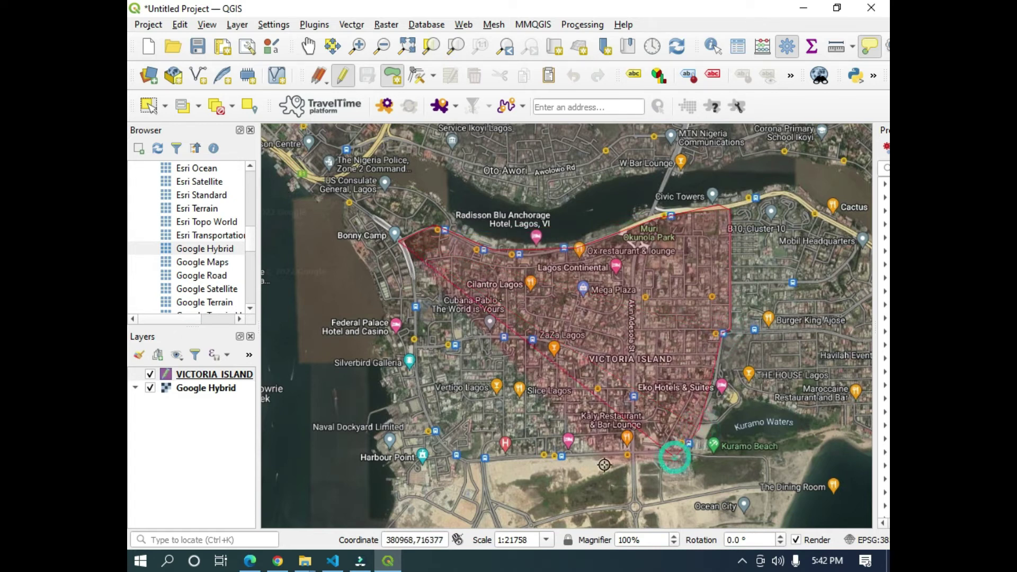
{"action": "left_click", "coordinate": [557, 457]}
{"action": "left_click", "coordinate": [465, 457]}
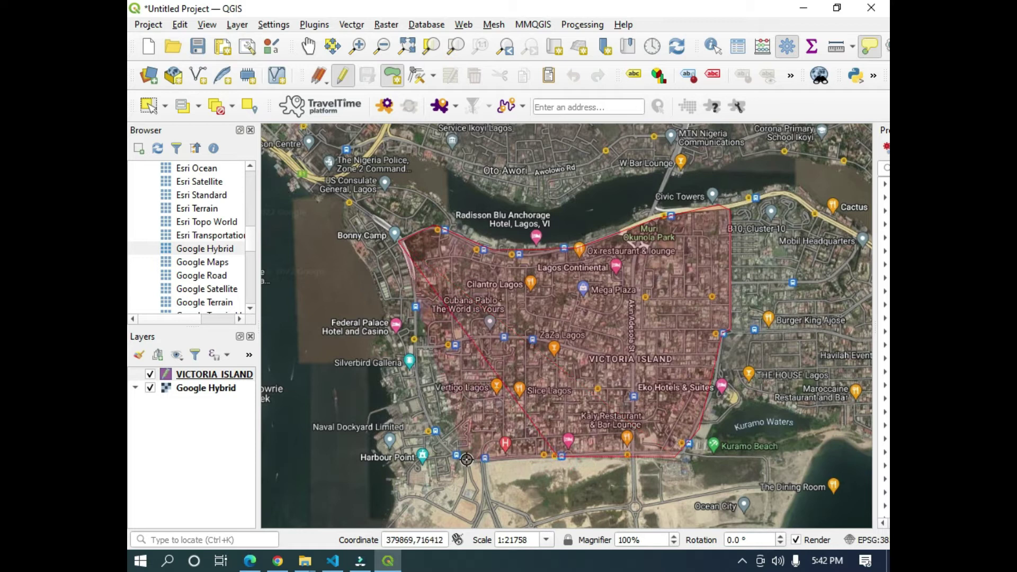
{"action": "left_click", "coordinate": [432, 430]}
{"action": "left_click", "coordinate": [414, 365]}
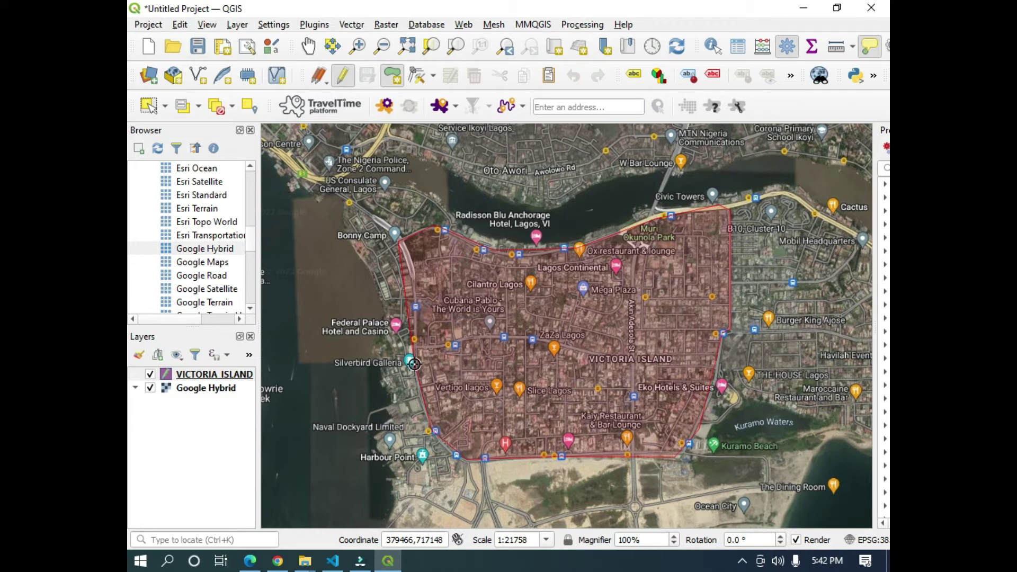
Step: Complete the Victoria Island polygon and set its id attribute to 1
{"action": "right_click", "coordinate": [414, 364]}
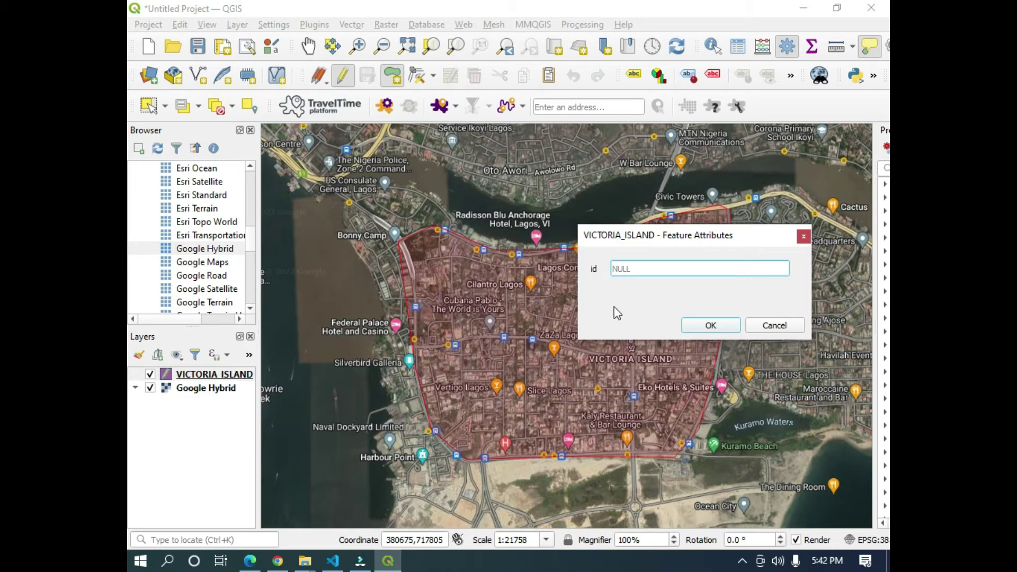
{"action": "type", "text": "1"}
{"action": "left_click", "coordinate": [710, 325]}
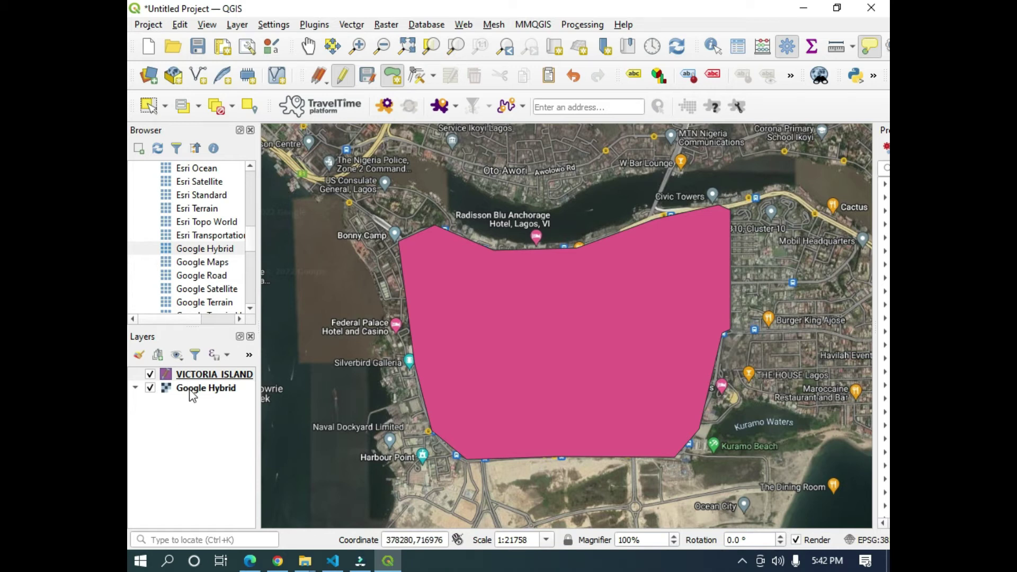
Step: Export the VICTORIA_ISLAND layer's features in GeoJSON format to a file named ISLAND in the Music folder
{"action": "left_click", "coordinate": [219, 376]}
{"action": "right_click", "coordinate": [219, 378]}
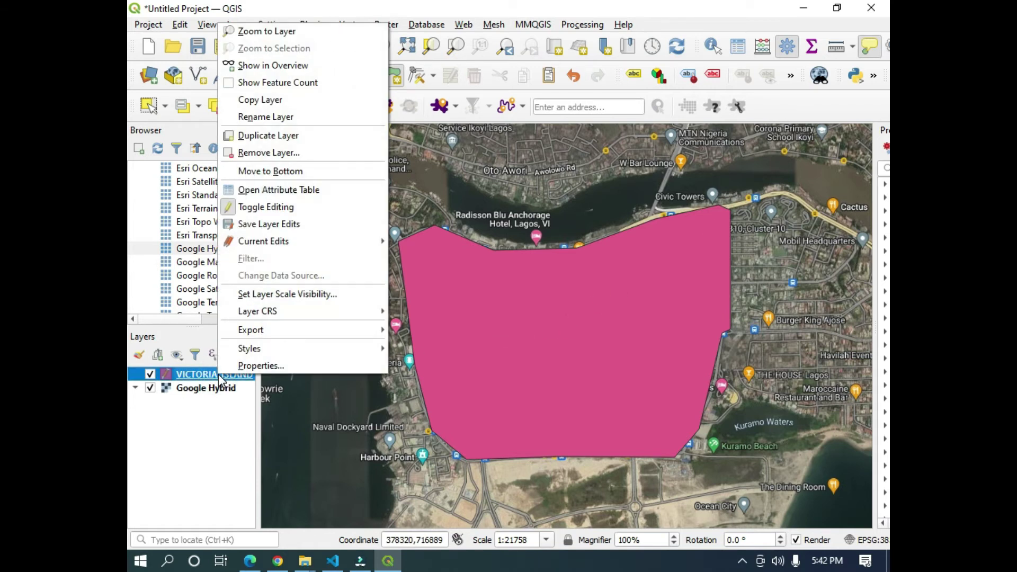
{"action": "mouse_move", "coordinate": [312, 332]}
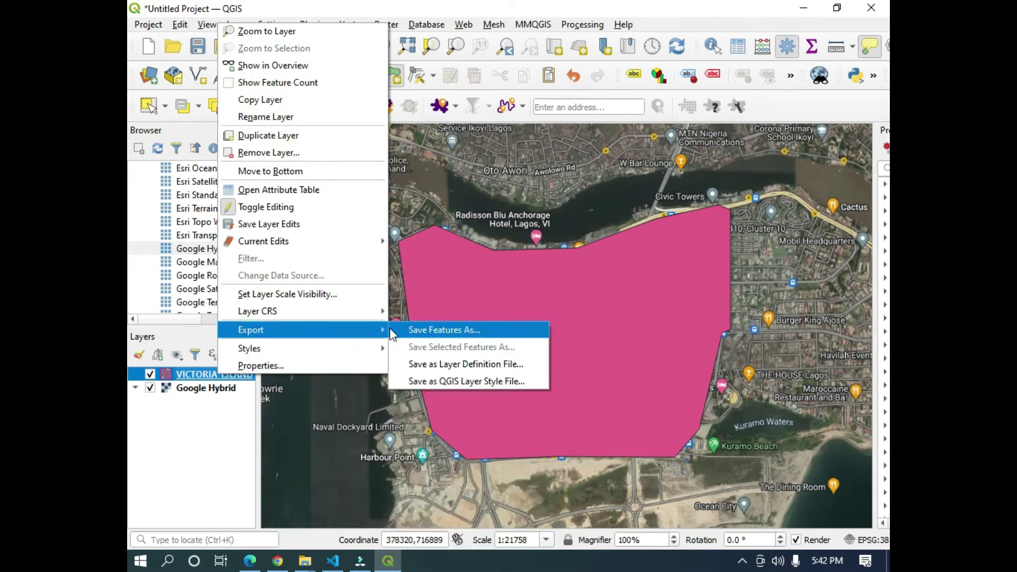
{"action": "left_click", "coordinate": [453, 332]}
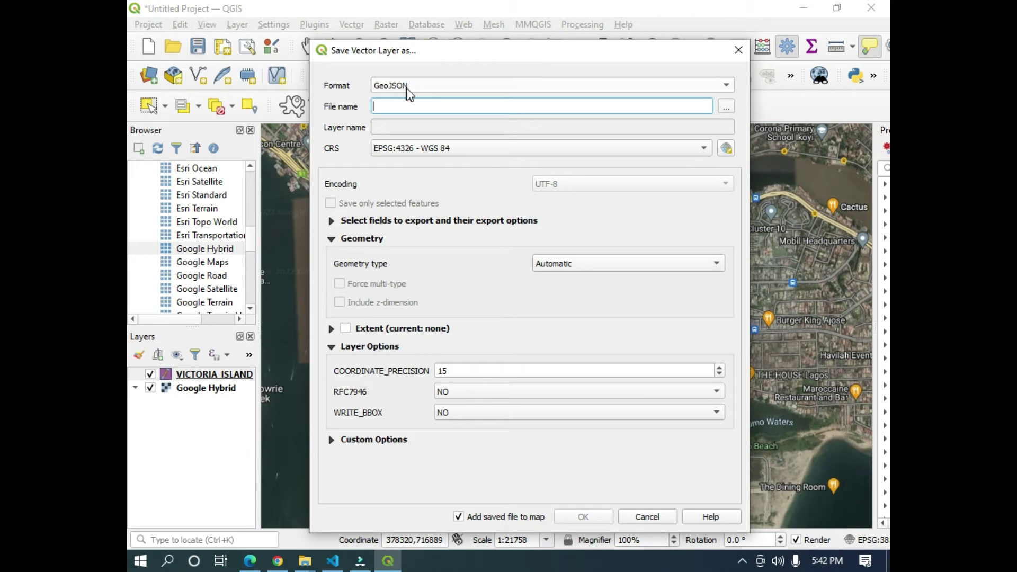
{"action": "left_click", "coordinate": [712, 85]}
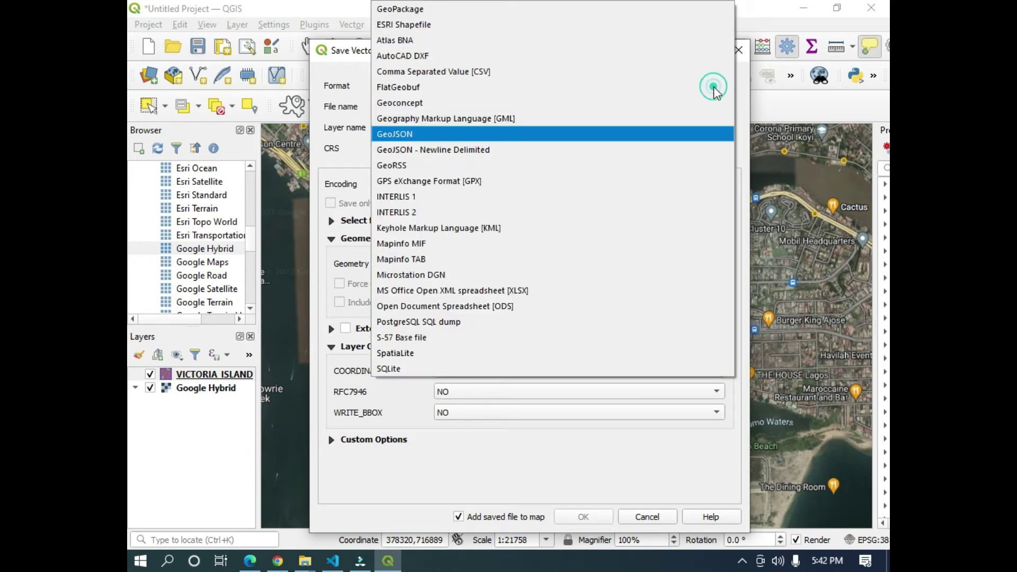
{"action": "left_click", "coordinate": [396, 134]}
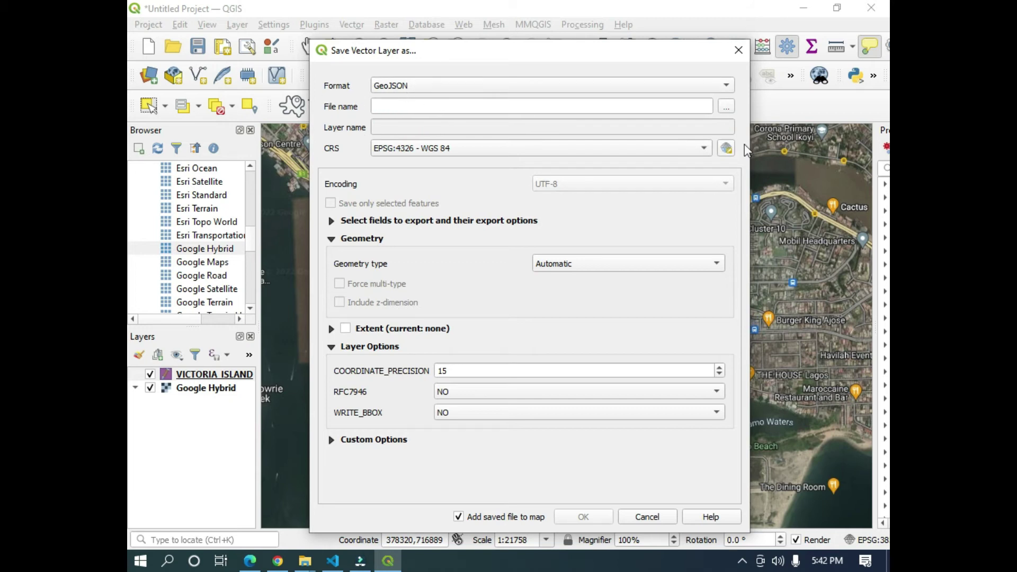
{"action": "left_click", "coordinate": [724, 107]}
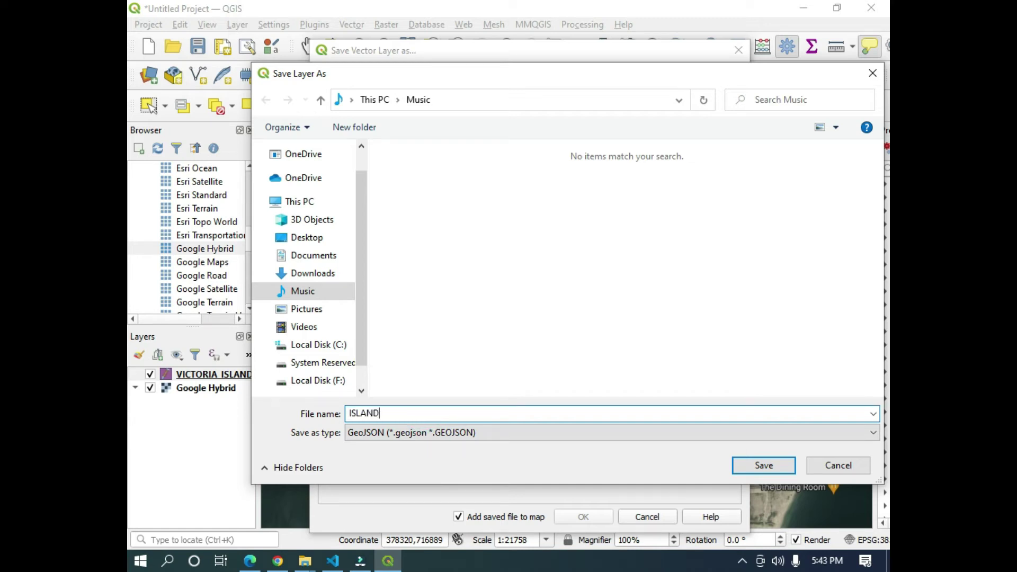
{"action": "left_click", "coordinate": [763, 465]}
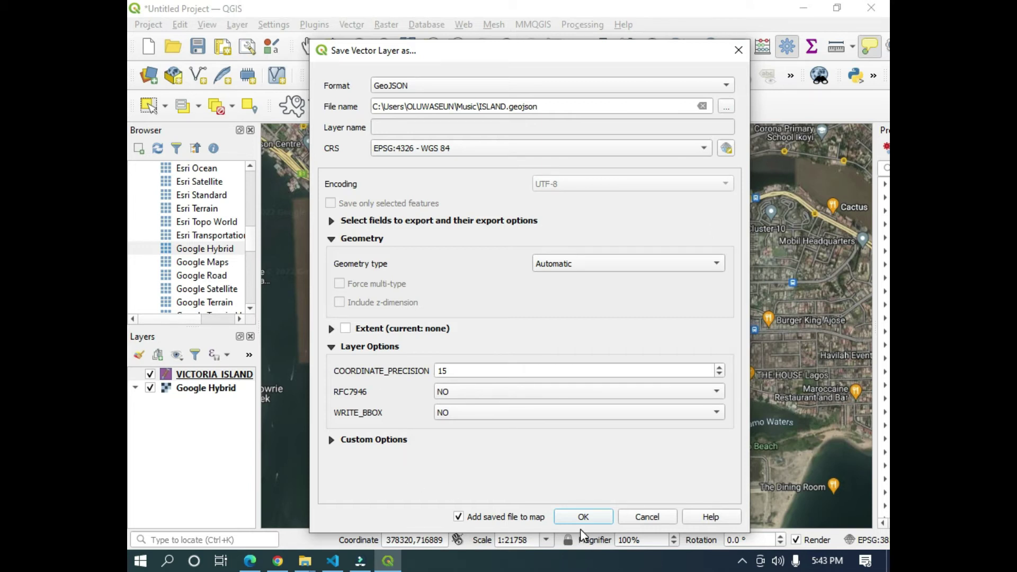
{"action": "left_click", "coordinate": [588, 517]}
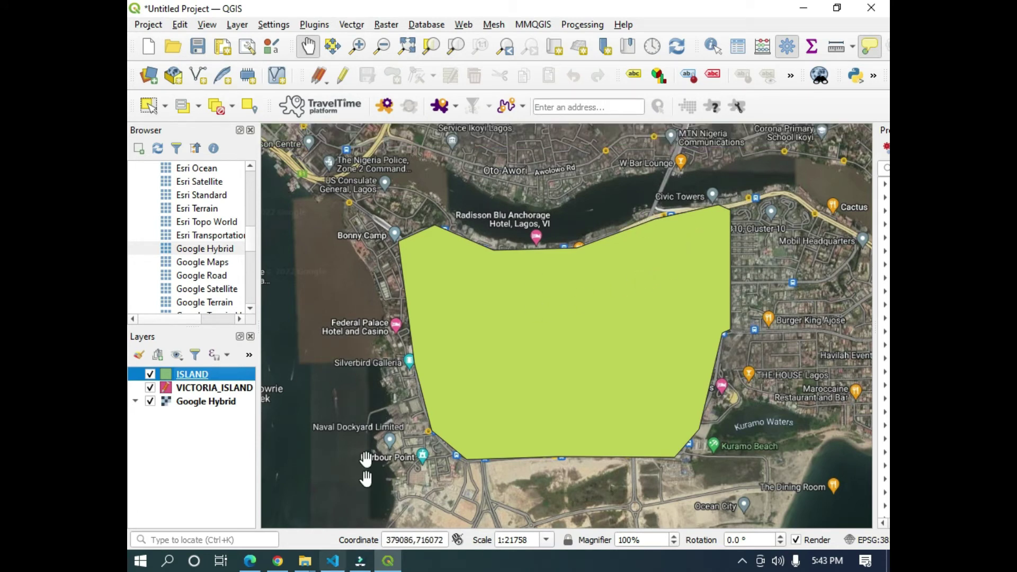
Step: Switch to KoboToolbox in Chrome and start a new project built from scratch with the name MAP
{"action": "left_click", "coordinate": [276, 562]}
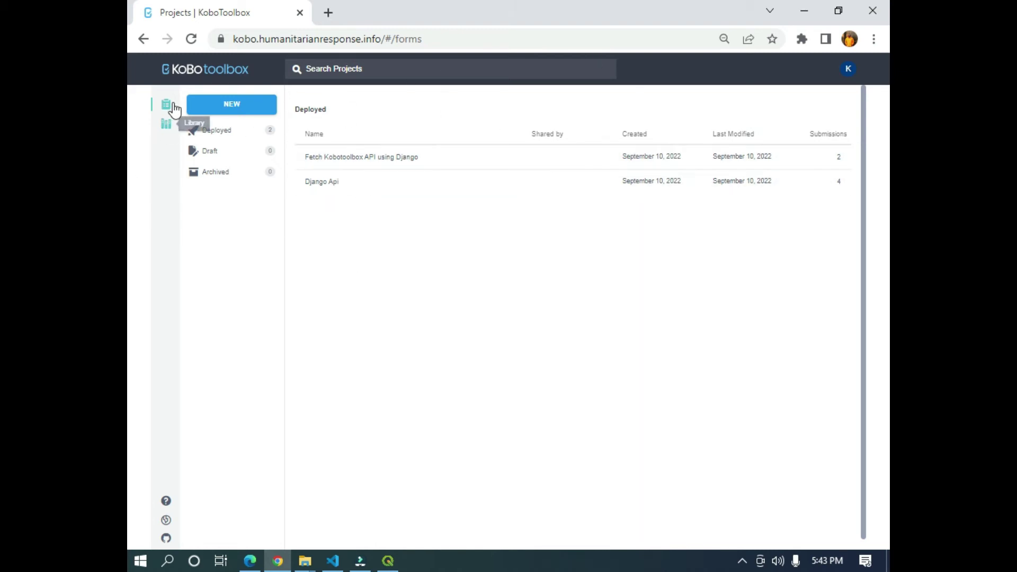
{"action": "left_click", "coordinate": [227, 100]}
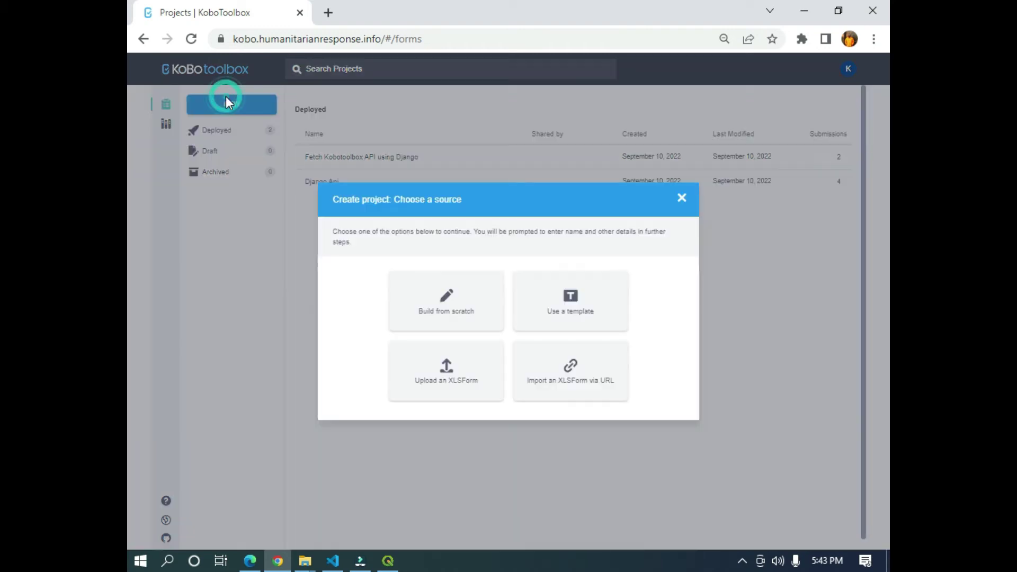
{"action": "left_click", "coordinate": [445, 316]}
{"action": "left_click", "coordinate": [403, 251]}
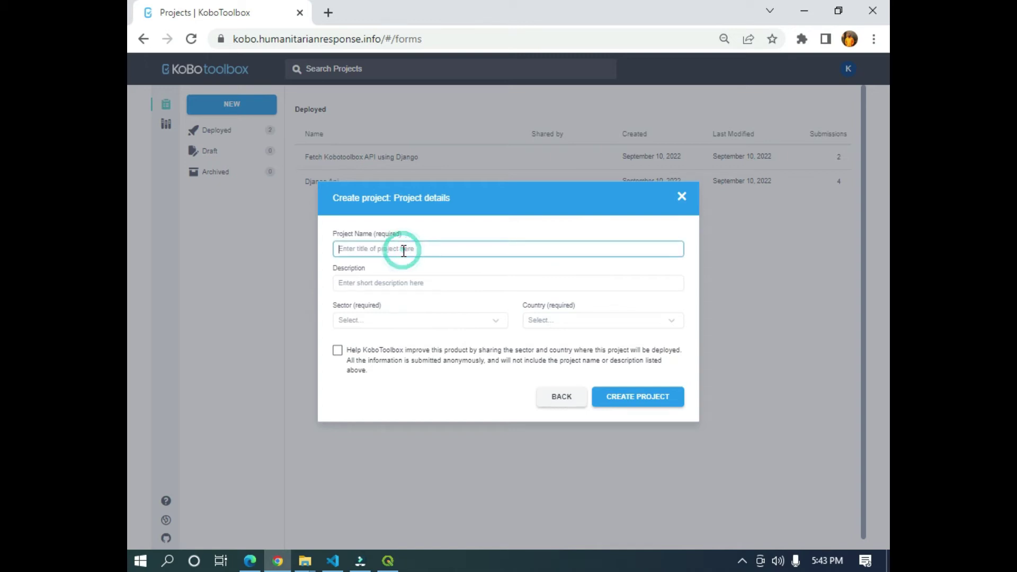
{"action": "type", "text": "VICTO"}
{"action": "key", "text": "BackSpace"}
{"action": "key", "text": "BackSpace"}
{"action": "key", "text": "BackSpace"}
{"action": "key", "text": "BackSpace"}
{"action": "key", "text": "BackSpace"}
{"action": "type", "text": "M"}
Step: Set the project's sector to Other and its country to Nigeria, and create the project
{"action": "left_click", "coordinate": [451, 322]}
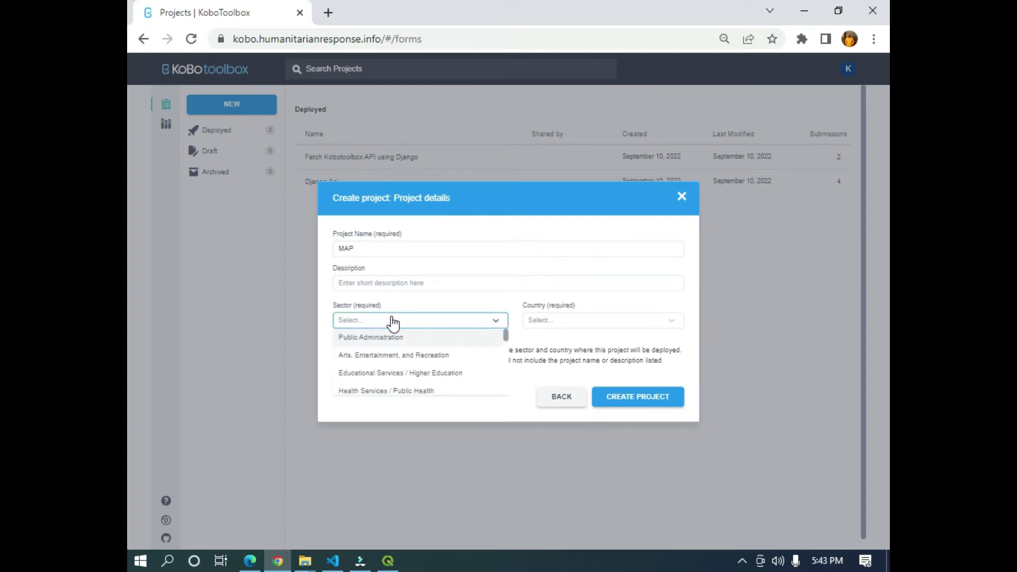
{"action": "type", "text": "OTHER"}
{"action": "left_click", "coordinate": [388, 338]}
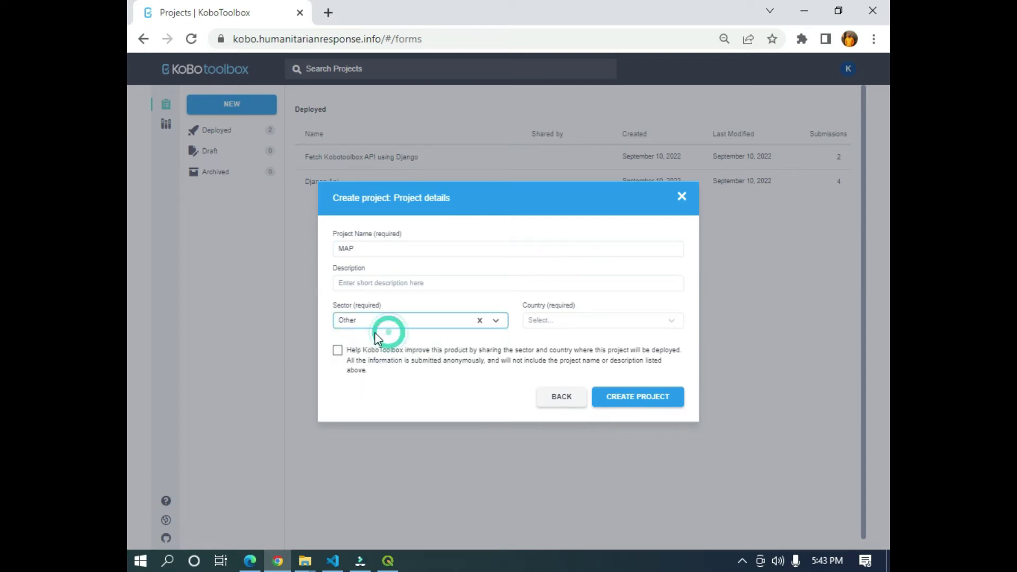
{"action": "left_click", "coordinate": [666, 324]}
{"action": "type", "text": "NIGERIA"}
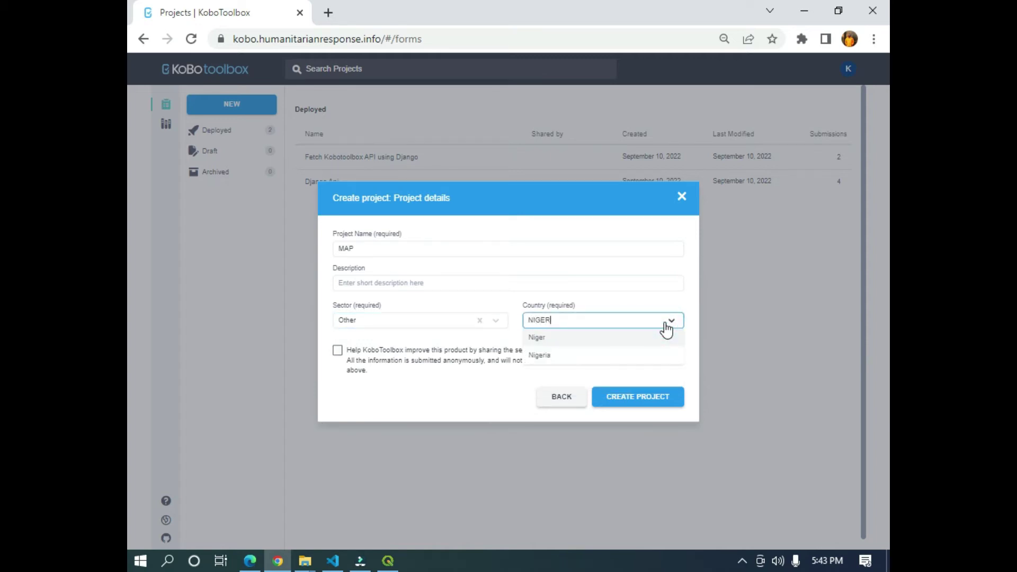
{"action": "left_click", "coordinate": [565, 337]}
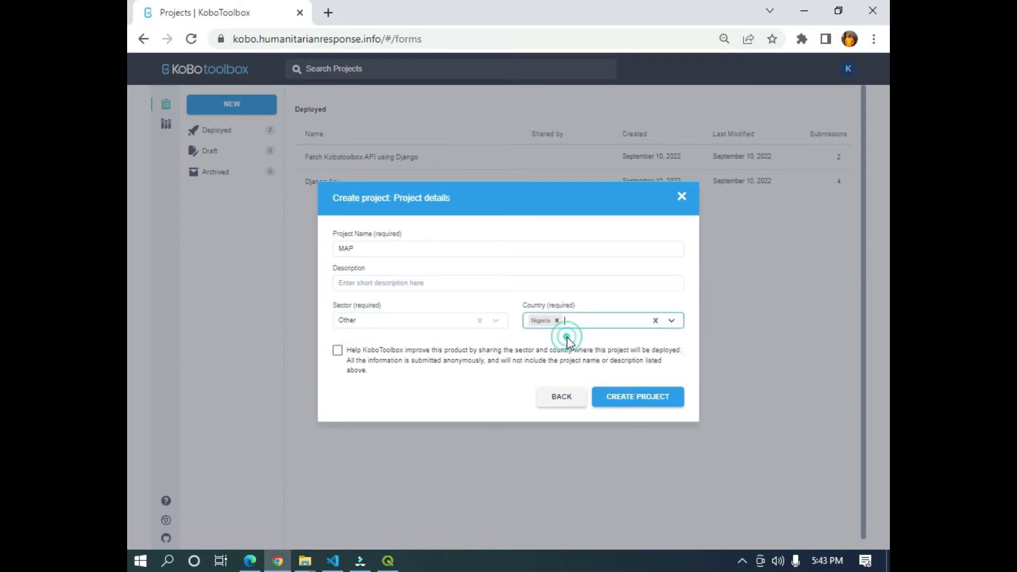
{"action": "left_click", "coordinate": [620, 406]}
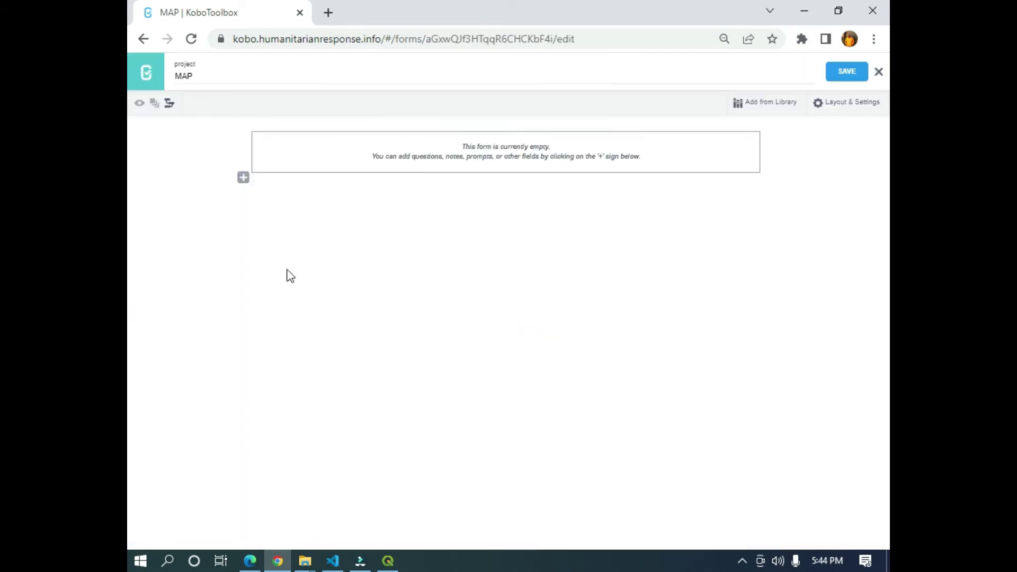
Step: Add a Point question titled Geo-point to the empty form and save the form
{"action": "left_click", "coordinate": [243, 179]}
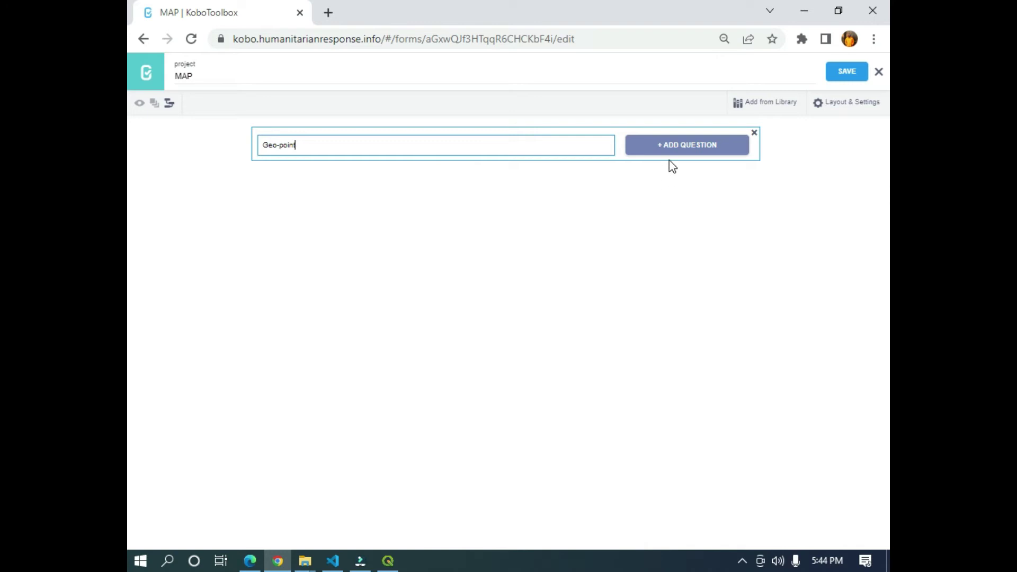
{"action": "left_click", "coordinate": [690, 143]}
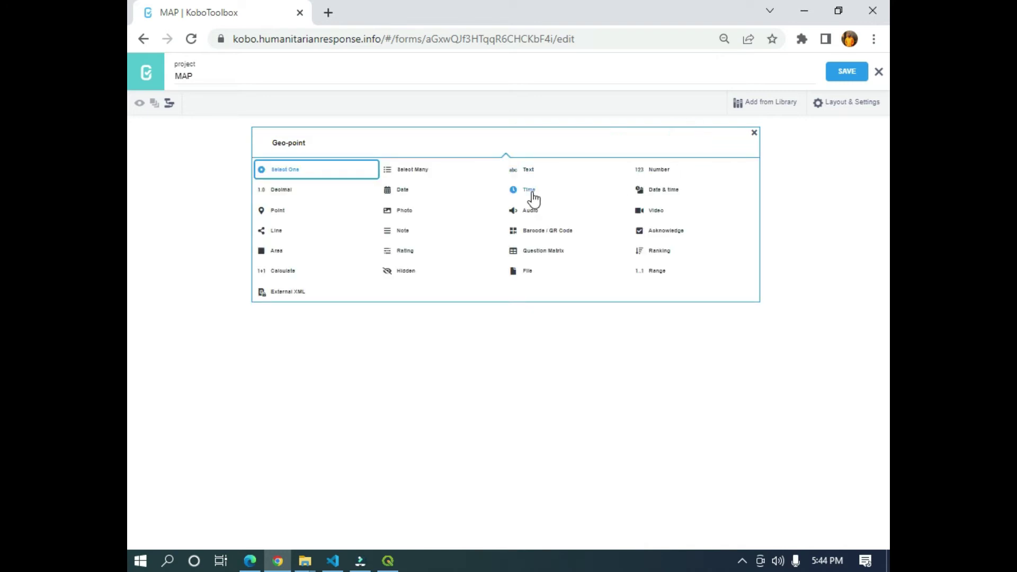
{"action": "left_click", "coordinate": [277, 215]}
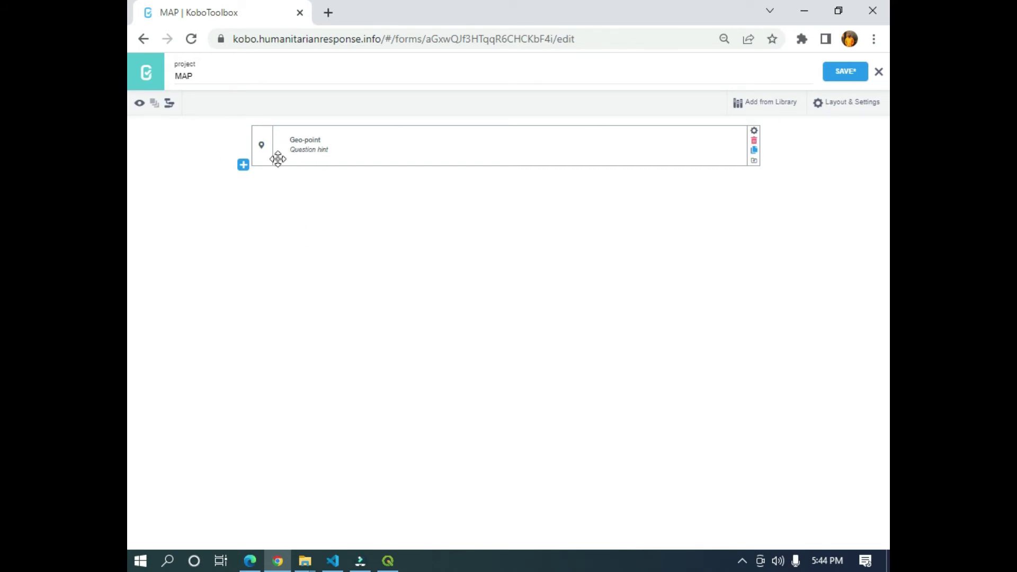
{"action": "left_click", "coordinate": [854, 80]}
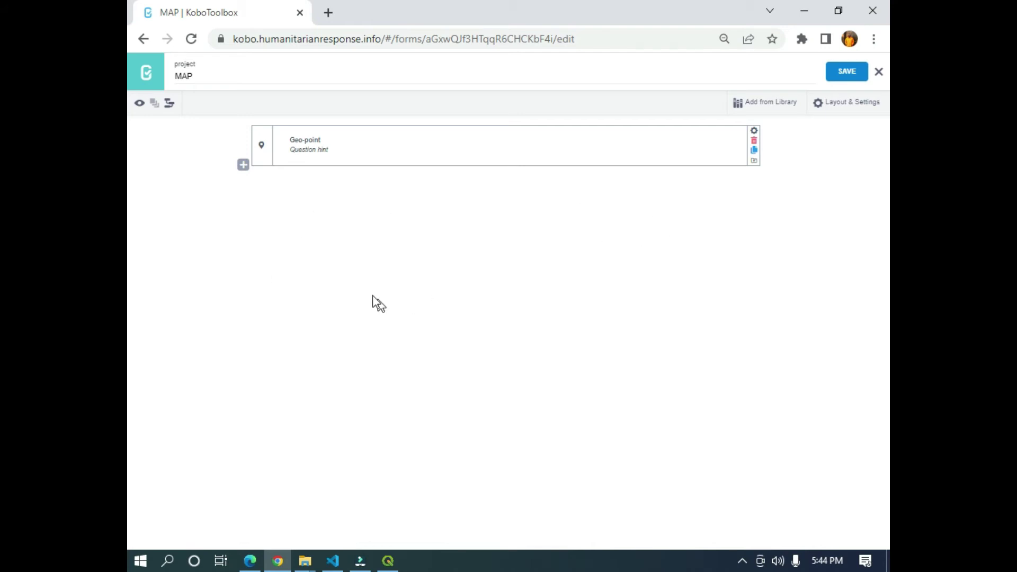
{"action": "left_click", "coordinate": [848, 72]}
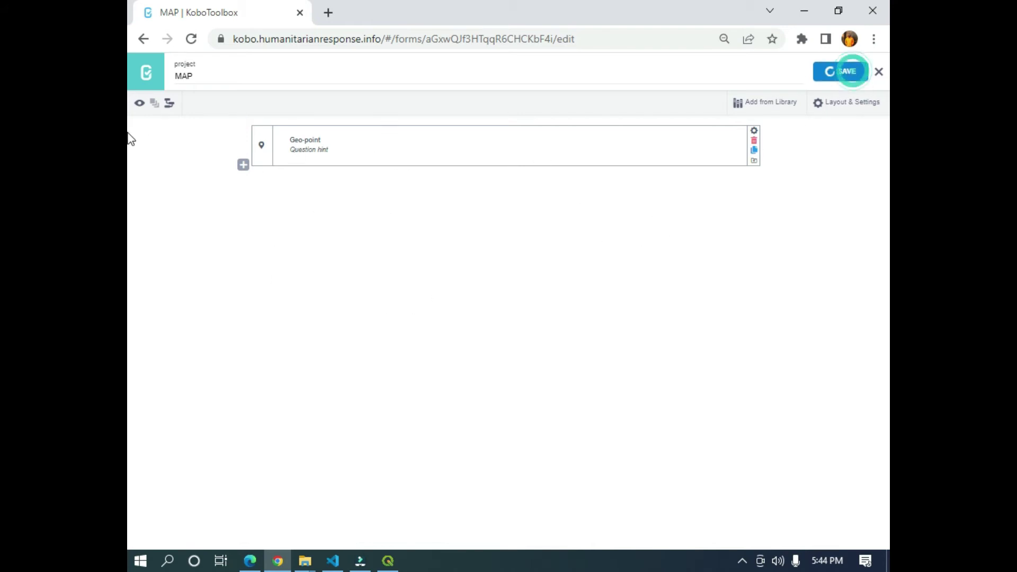
Step: Return to the project list, open the MAP draft and deploy its form
{"action": "left_click", "coordinate": [146, 82]}
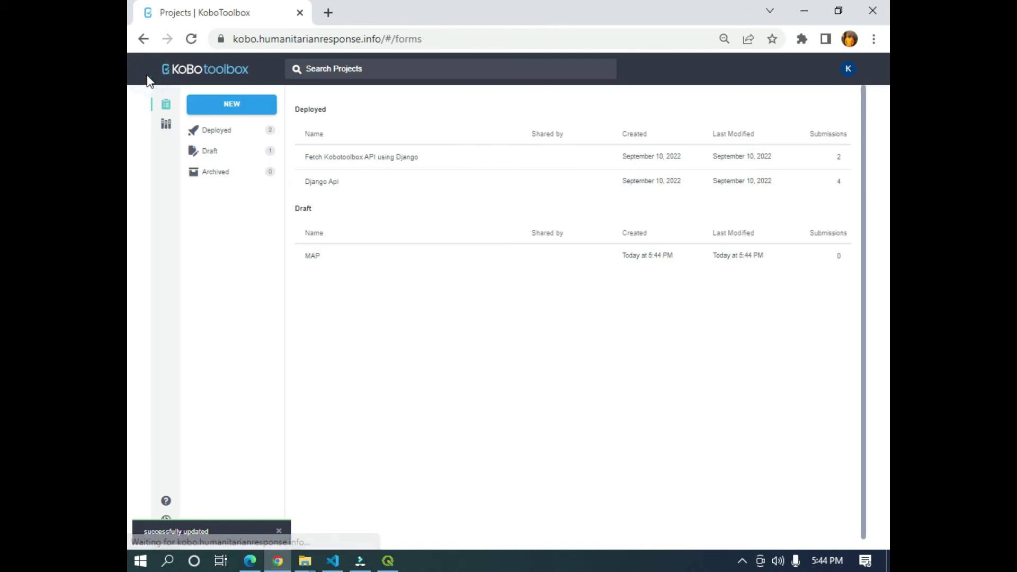
{"action": "left_click", "coordinate": [410, 268]}
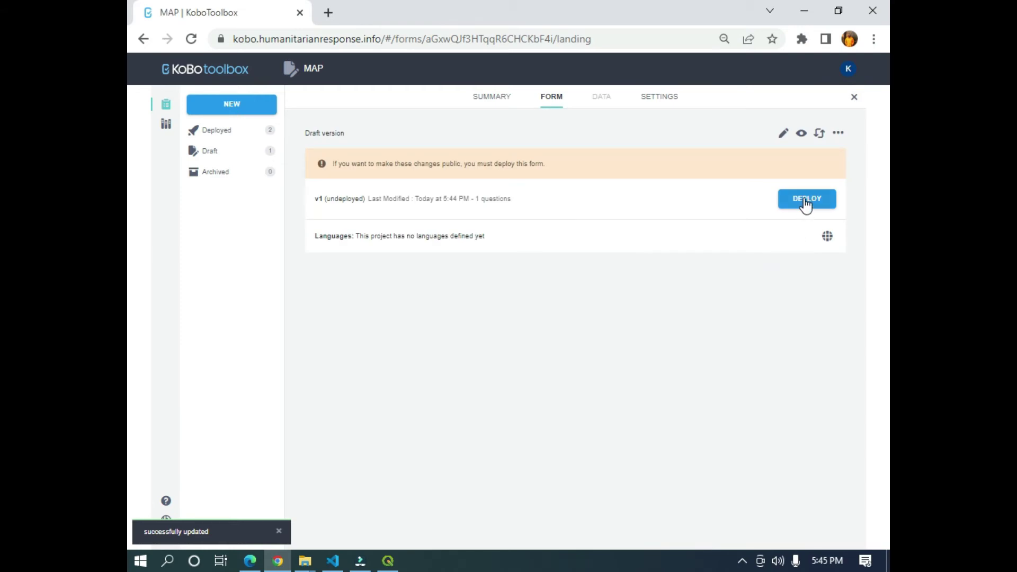
{"action": "left_click", "coordinate": [806, 204]}
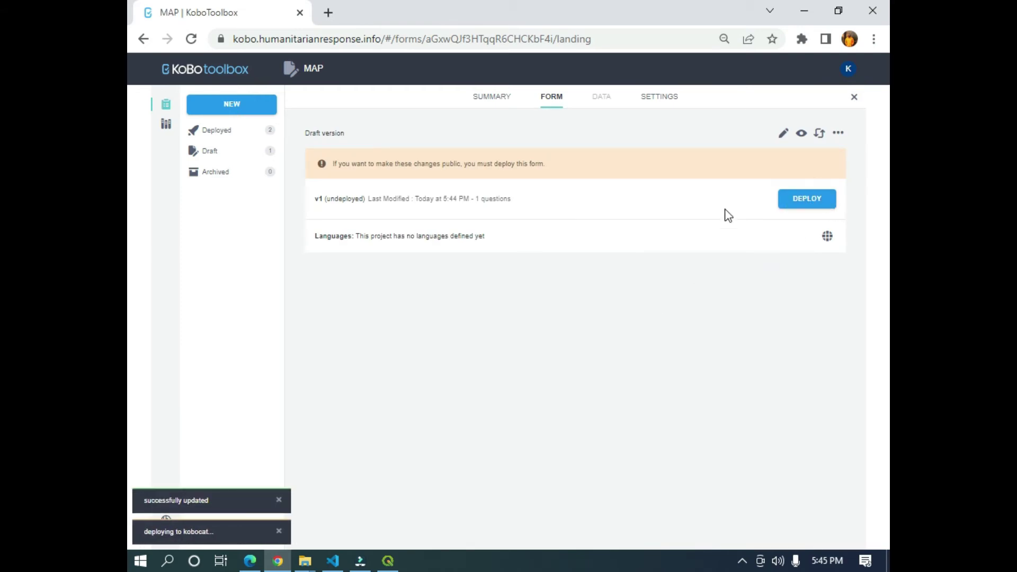
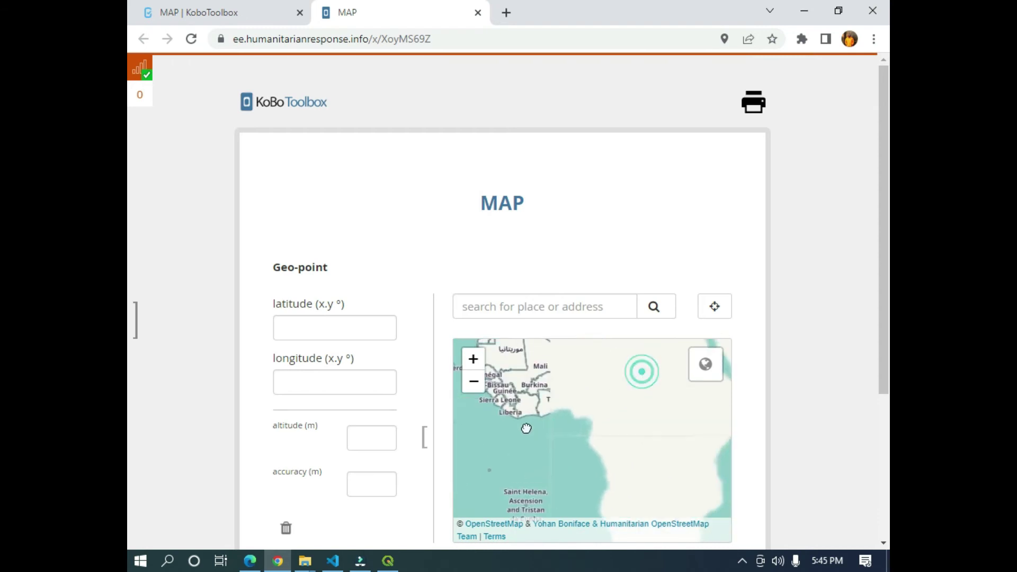
Step: Place a geo-point on Victoria Island in Lagos at about latitude 6.4331, longitude 3.4118, and submit the record
{"action": "scroll", "coordinate": [603, 420], "scroll_direction": "up", "scroll_amount": 5}
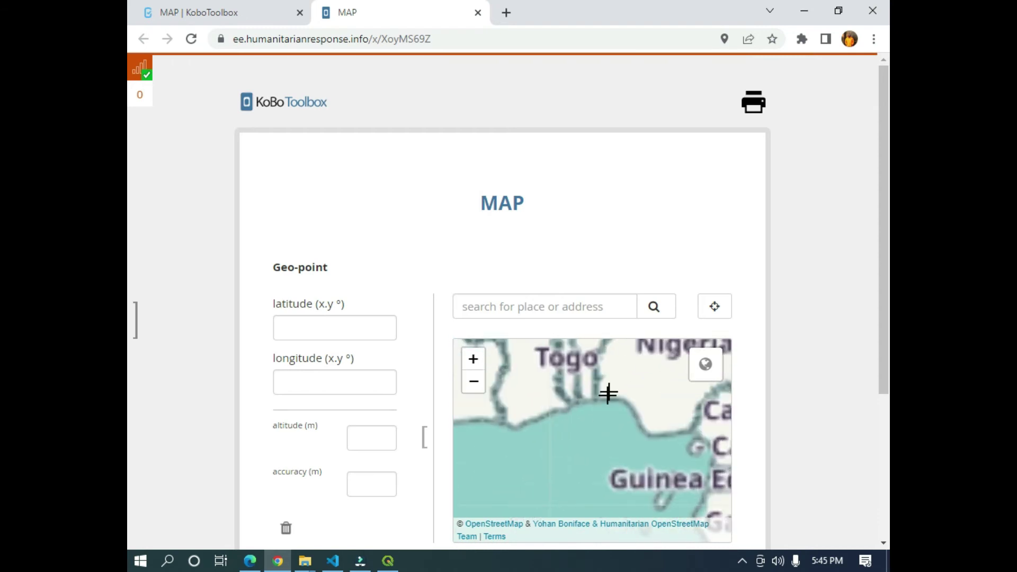
{"action": "scroll", "coordinate": [577, 416], "scroll_direction": "up", "scroll_amount": 3}
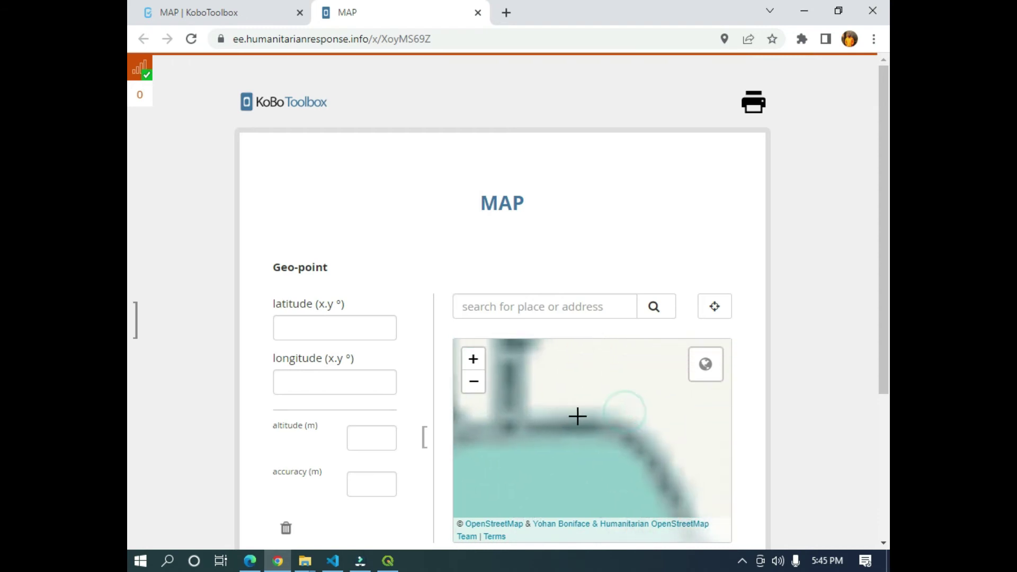
{"action": "scroll", "coordinate": [800, 396], "scroll_direction": "down", "scroll_amount": 1}
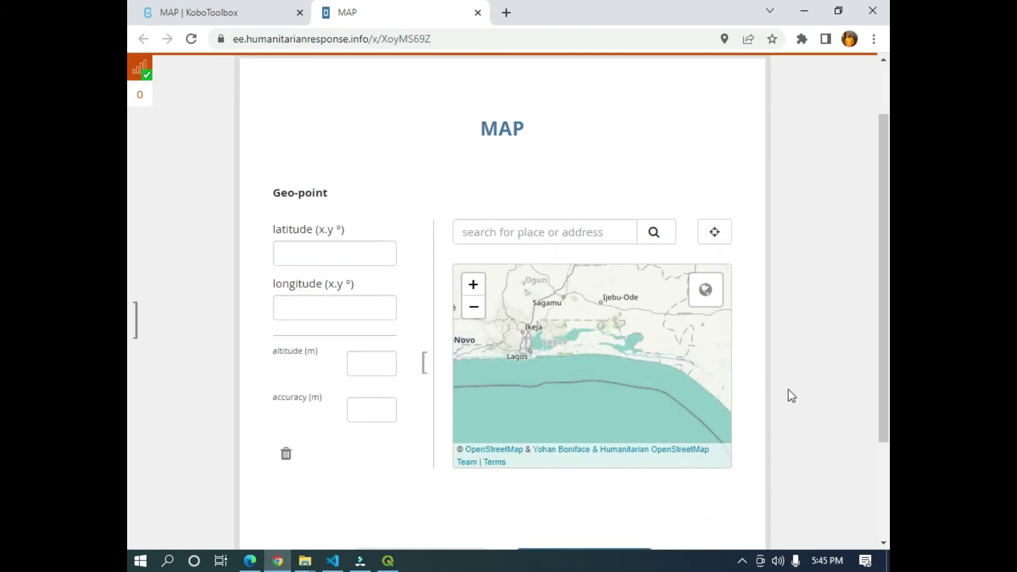
{"action": "scroll", "coordinate": [556, 342], "scroll_direction": "up", "scroll_amount": 4}
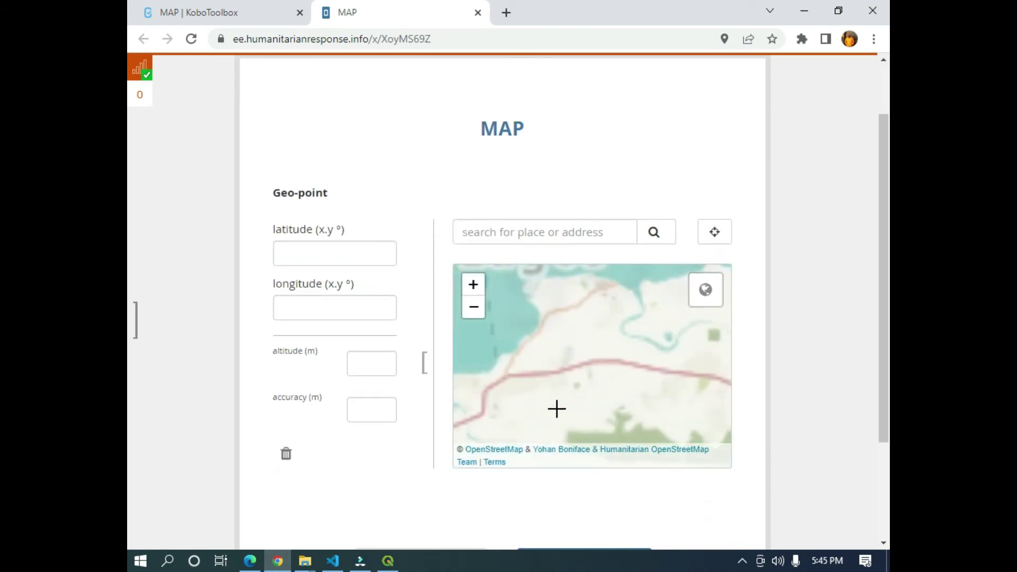
{"action": "scroll", "coordinate": [583, 369], "scroll_direction": "up", "scroll_amount": 3}
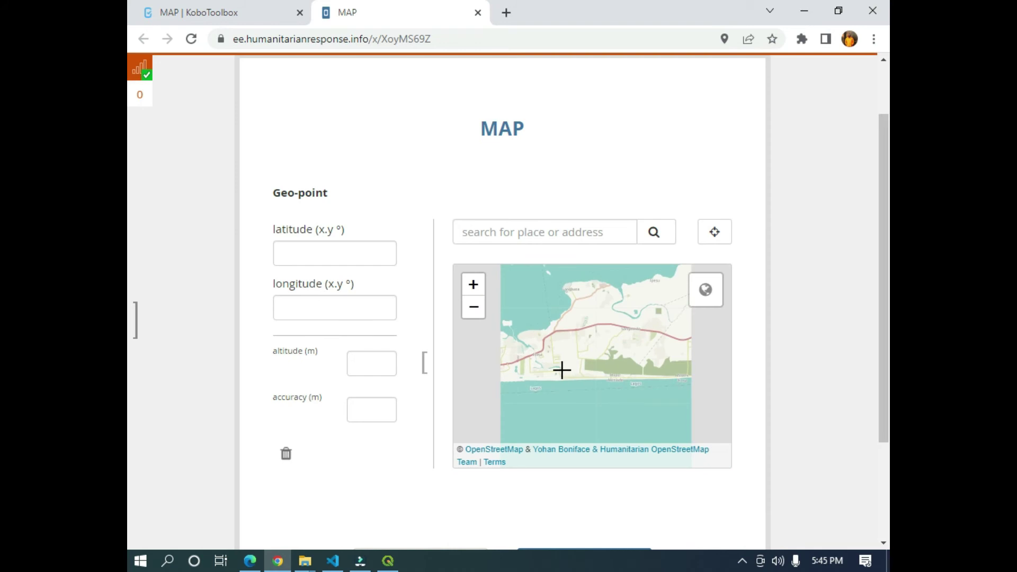
{"action": "scroll", "coordinate": [621, 360], "scroll_direction": "up", "scroll_amount": 4}
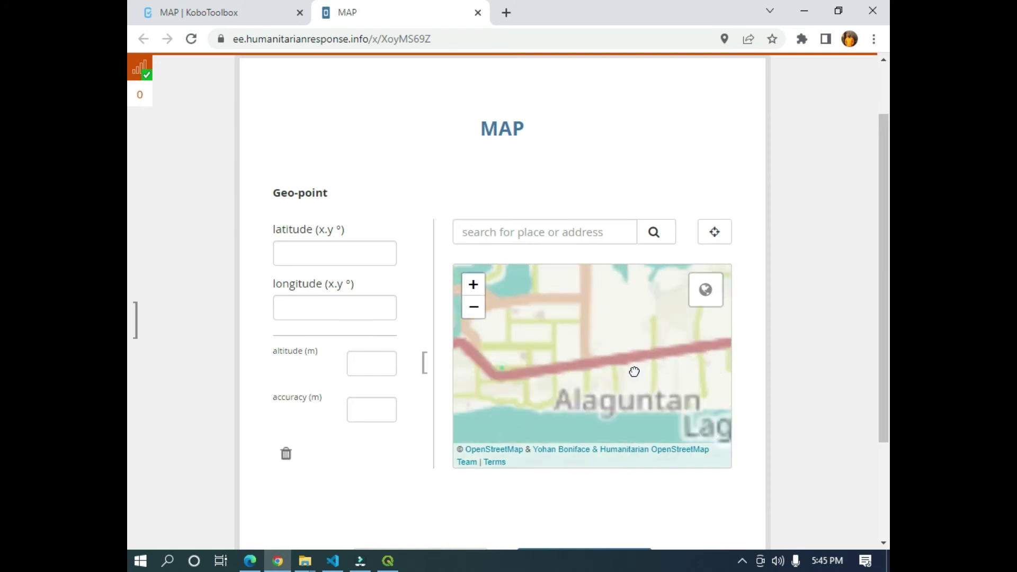
{"action": "scroll", "coordinate": [570, 363], "scroll_direction": "up", "scroll_amount": 1}
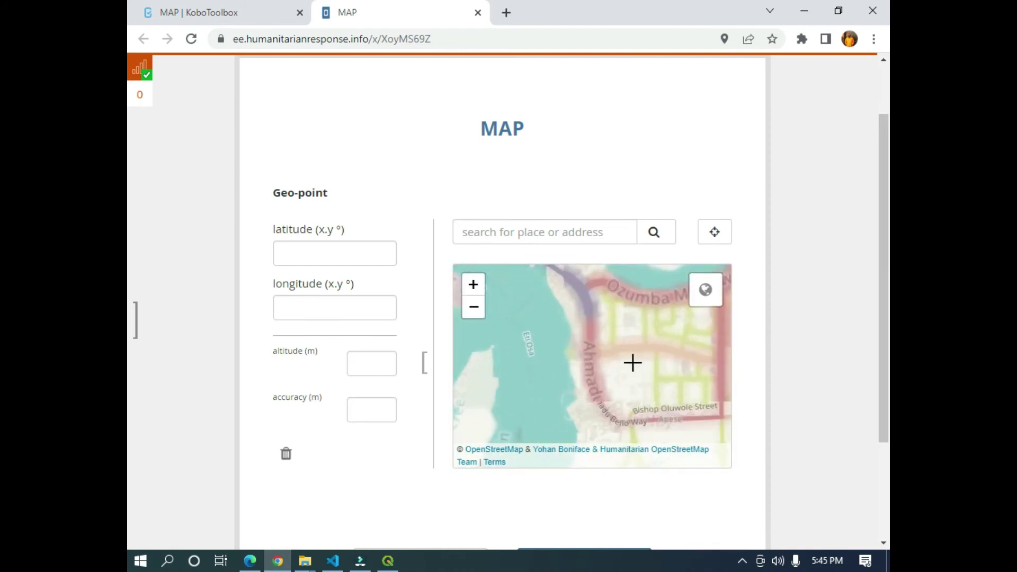
{"action": "left_click", "coordinate": [603, 316]}
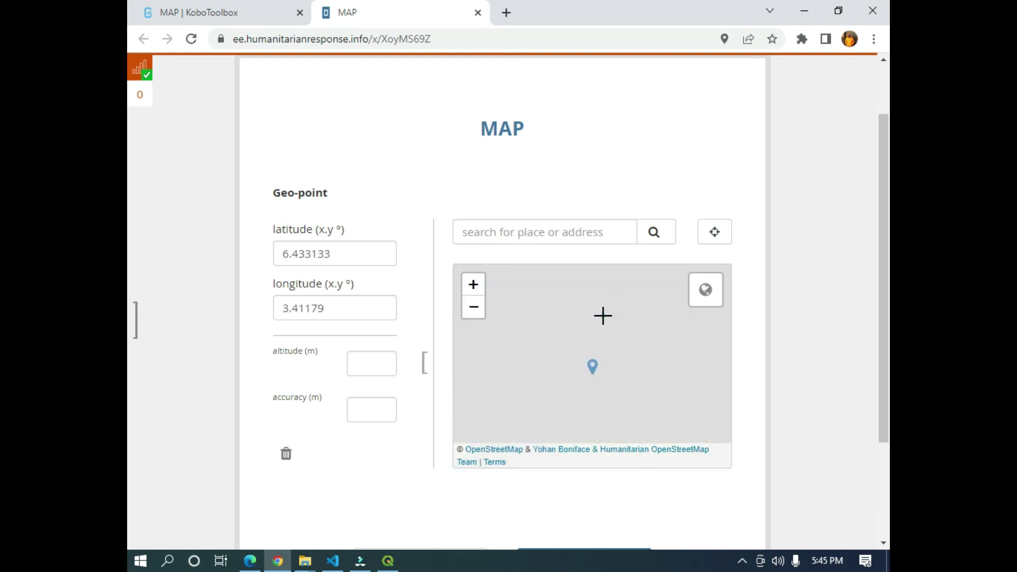
{"action": "scroll", "coordinate": [560, 492], "scroll_direction": "down", "scroll_amount": 3}
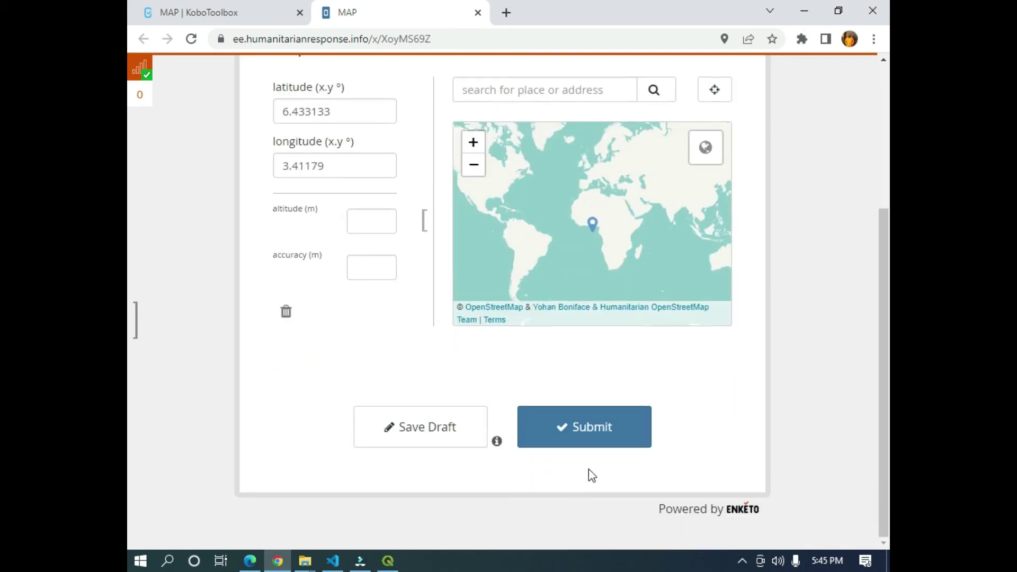
{"action": "left_click", "coordinate": [594, 429]}
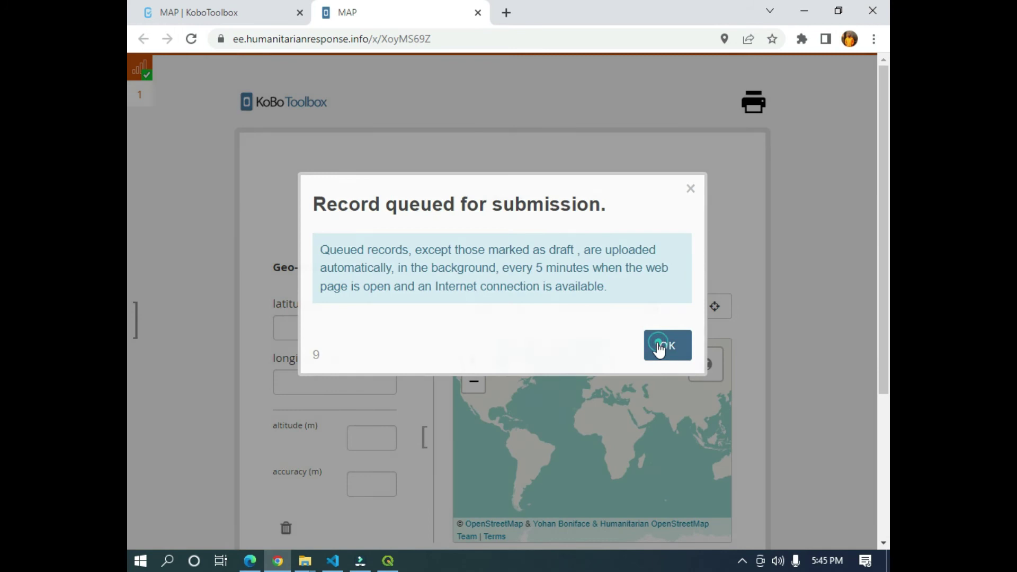
{"action": "left_click", "coordinate": [658, 347]}
Step: Record a second geo-point on Victoria Island at about latitude 6.4285, longitude 3.4212, and submit it
{"action": "scroll", "coordinate": [591, 425], "scroll_direction": "up", "scroll_amount": 5}
{"action": "left_click_drag", "start_coordinate": [593, 471], "coordinate": [549, 404]}
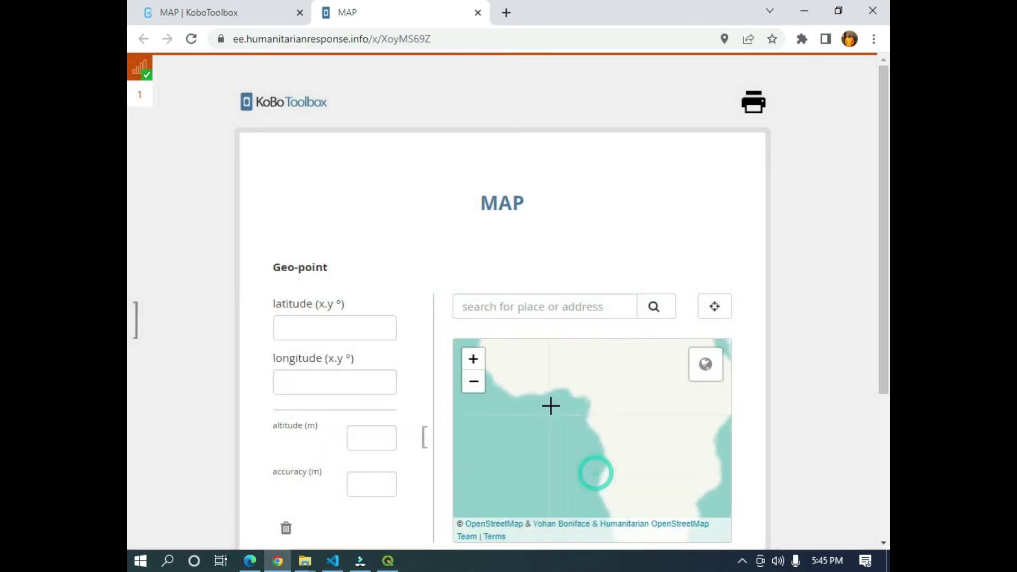
{"action": "left_click_drag", "start_coordinate": [567, 361], "coordinate": [565, 480]}
{"action": "scroll", "coordinate": [570, 456], "scroll_direction": "down", "scroll_amount": 3}
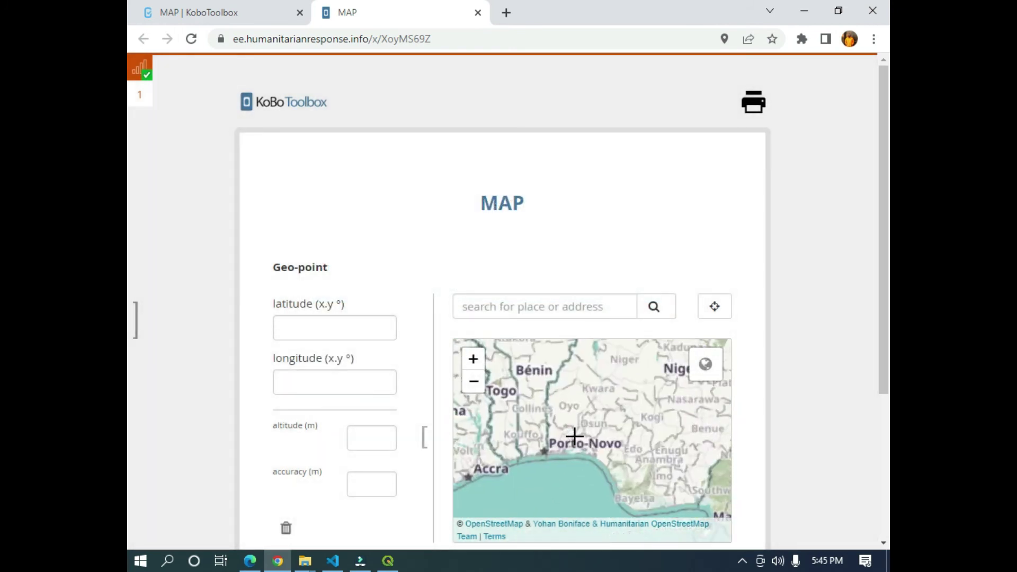
{"action": "scroll", "coordinate": [560, 431], "scroll_direction": "up", "scroll_amount": 3}
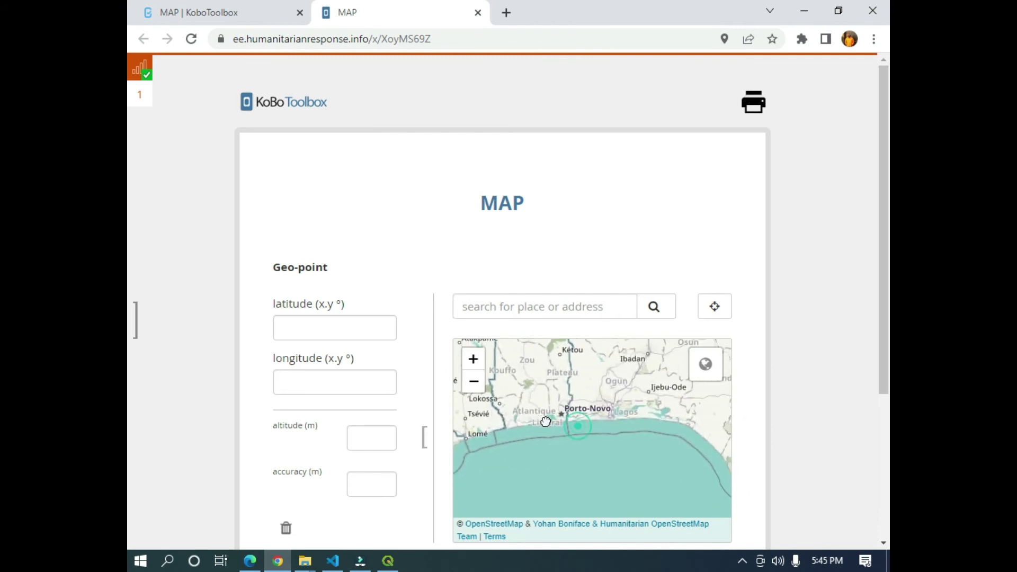
{"action": "scroll", "coordinate": [554, 414], "scroll_direction": "up", "scroll_amount": 4}
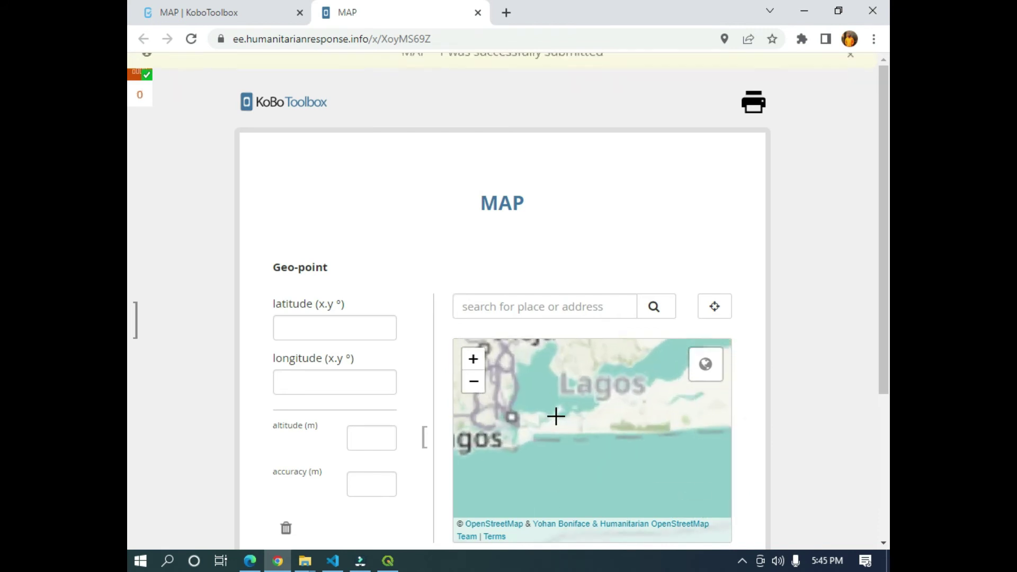
{"action": "left_click_drag", "start_coordinate": [517, 461], "coordinate": [605, 404]}
{"action": "scroll", "coordinate": [556, 429], "scroll_direction": "up", "scroll_amount": 4}
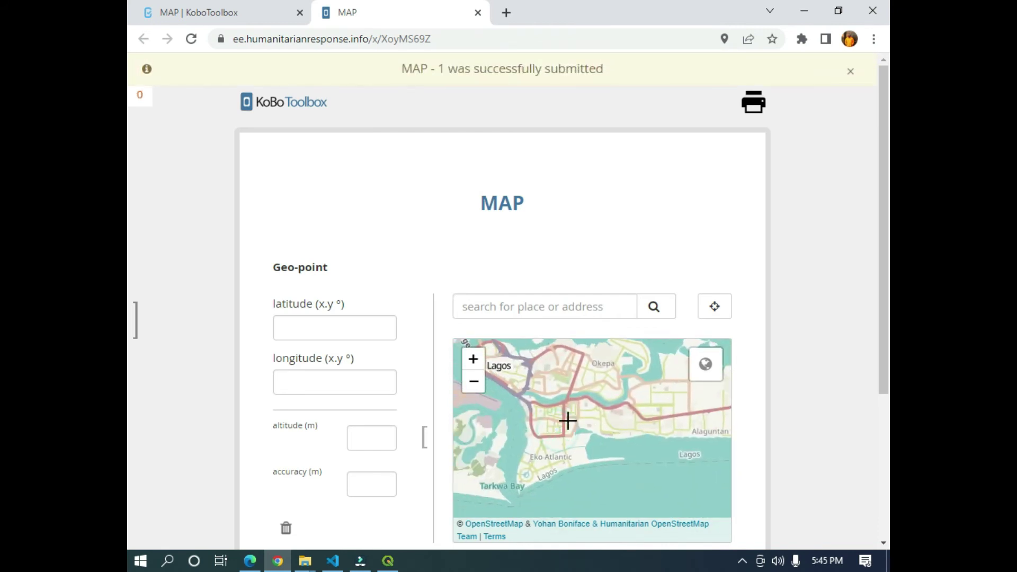
{"action": "left_click", "coordinate": [631, 422]}
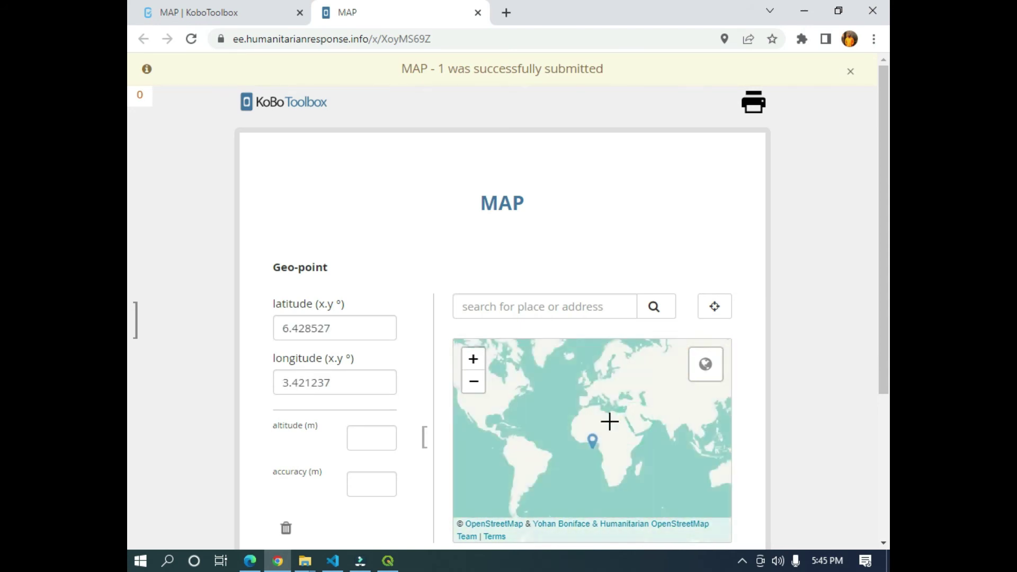
{"action": "scroll", "coordinate": [782, 415], "scroll_direction": "down", "scroll_amount": 4}
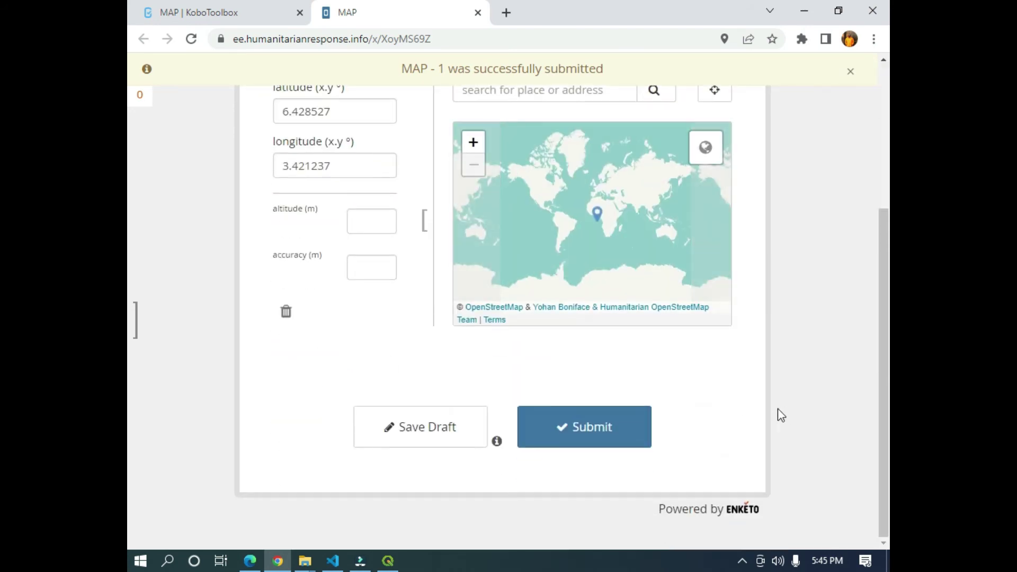
{"action": "left_click", "coordinate": [576, 430]}
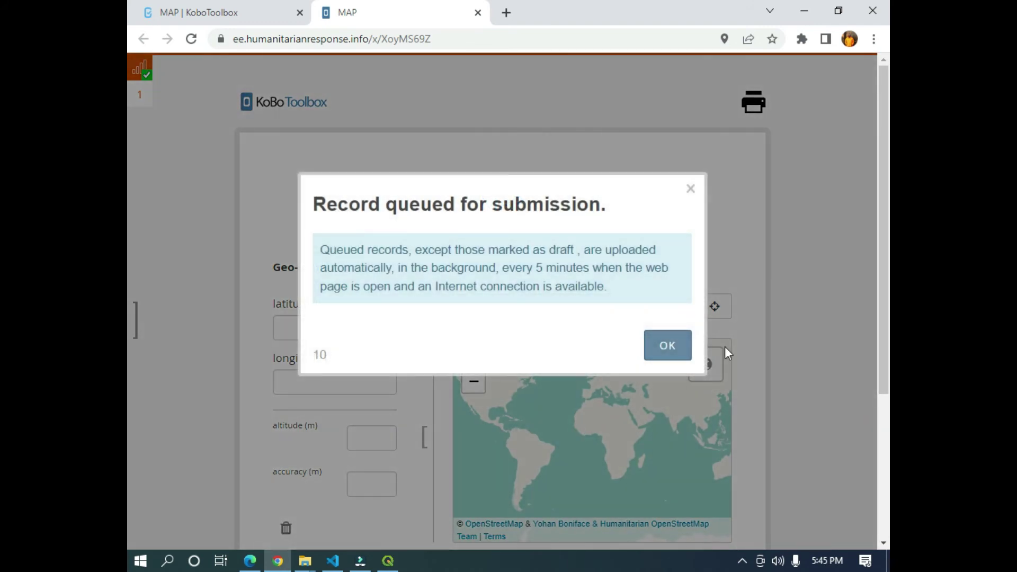
{"action": "left_click", "coordinate": [666, 346]}
Step: Record a third geo-point on Victoria Island at about latitude 6.4332, longitude 3.4203, and submit it
{"action": "scroll", "coordinate": [597, 439], "scroll_direction": "up", "scroll_amount": 8}
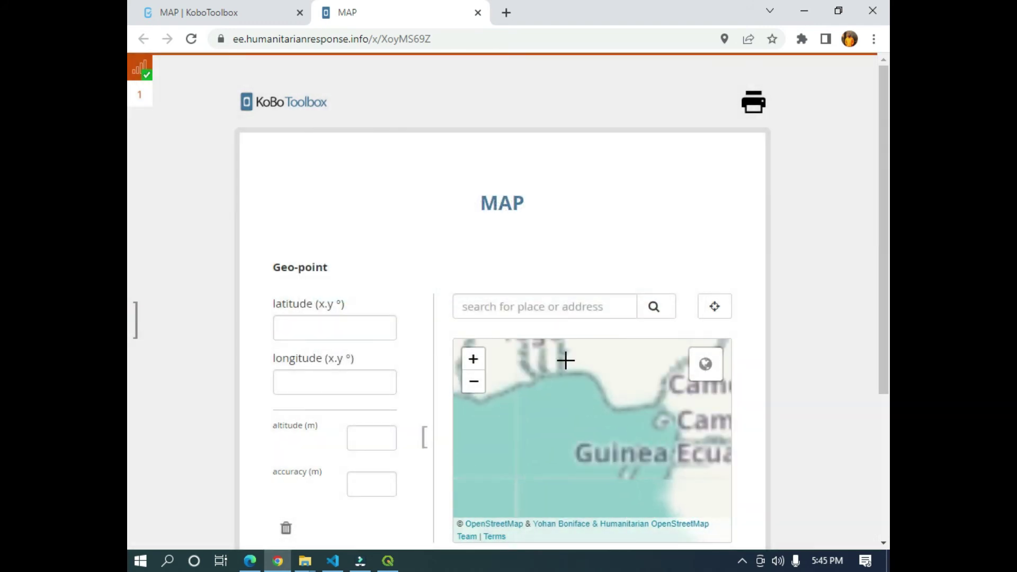
{"action": "scroll", "coordinate": [572, 424], "scroll_direction": "up", "scroll_amount": 3}
{"action": "left_click_drag", "start_coordinate": [643, 443], "coordinate": [613, 431]}
{"action": "scroll", "coordinate": [620, 426], "scroll_direction": "up", "scroll_amount": 4}
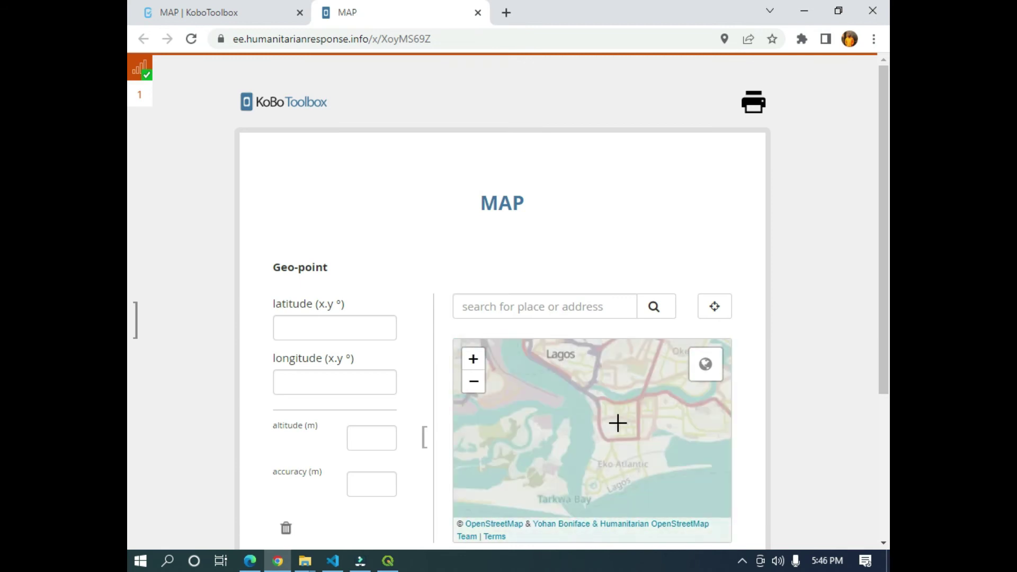
{"action": "left_click", "coordinate": [627, 413]}
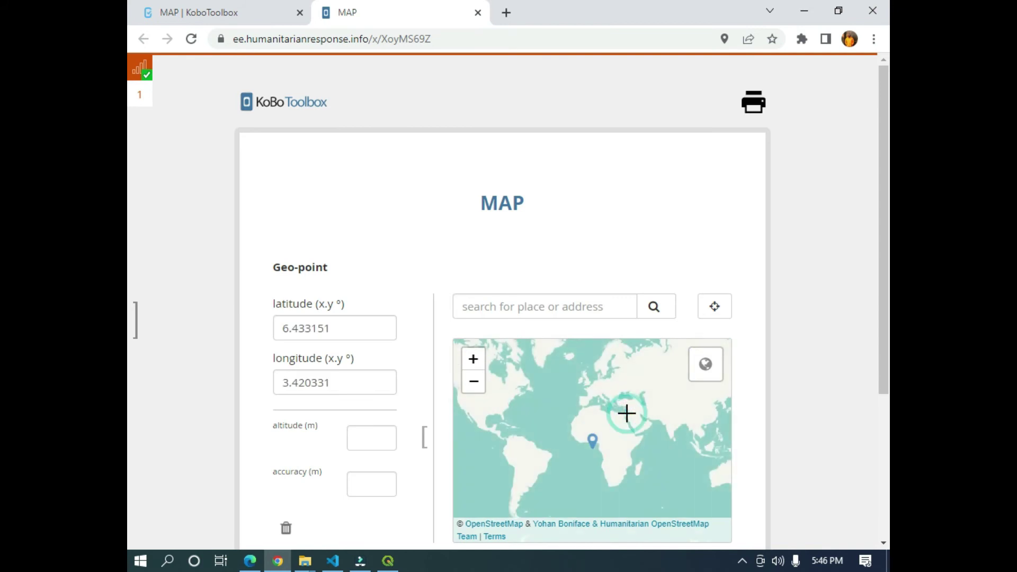
{"action": "scroll", "coordinate": [797, 441], "scroll_direction": "down", "scroll_amount": 4}
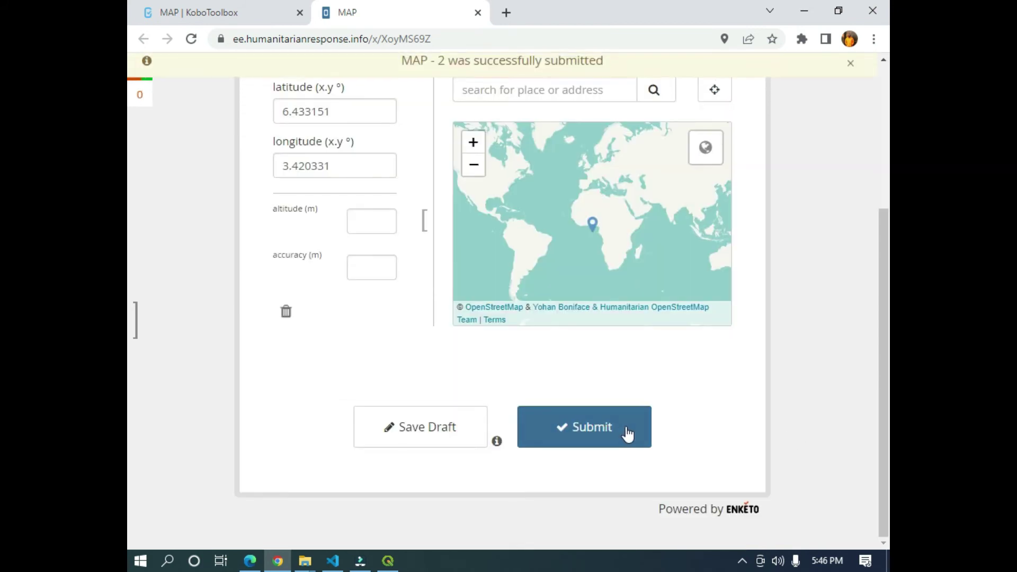
{"action": "left_click", "coordinate": [615, 426]}
{"action": "left_click", "coordinate": [668, 350]}
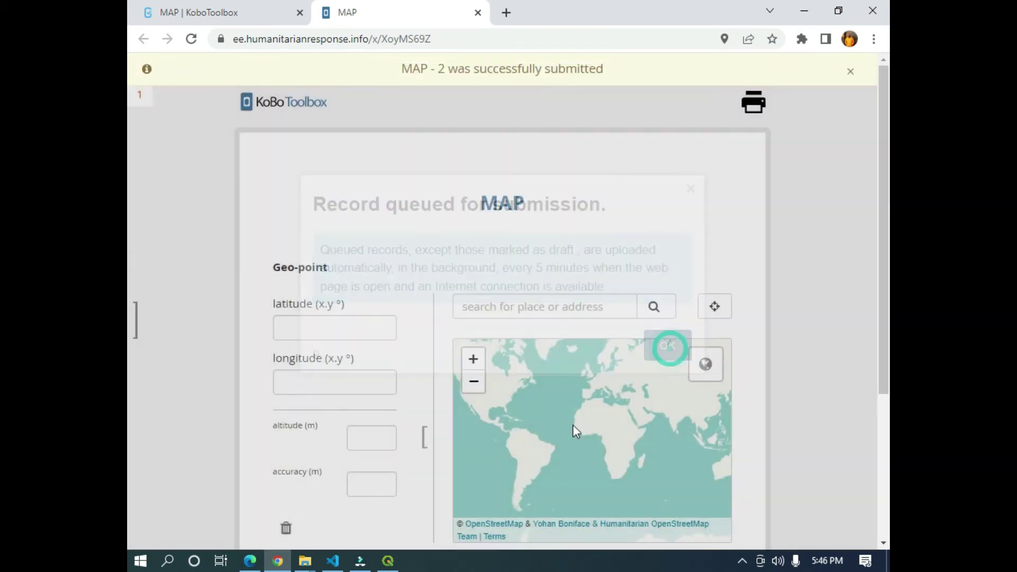
Step: Mark a fourth geo-point in Lagos, just north of Victoria Island, at about latitude 6.4471, longitude 3.4046
{"action": "scroll", "coordinate": [594, 432], "scroll_direction": "up", "scroll_amount": 3}
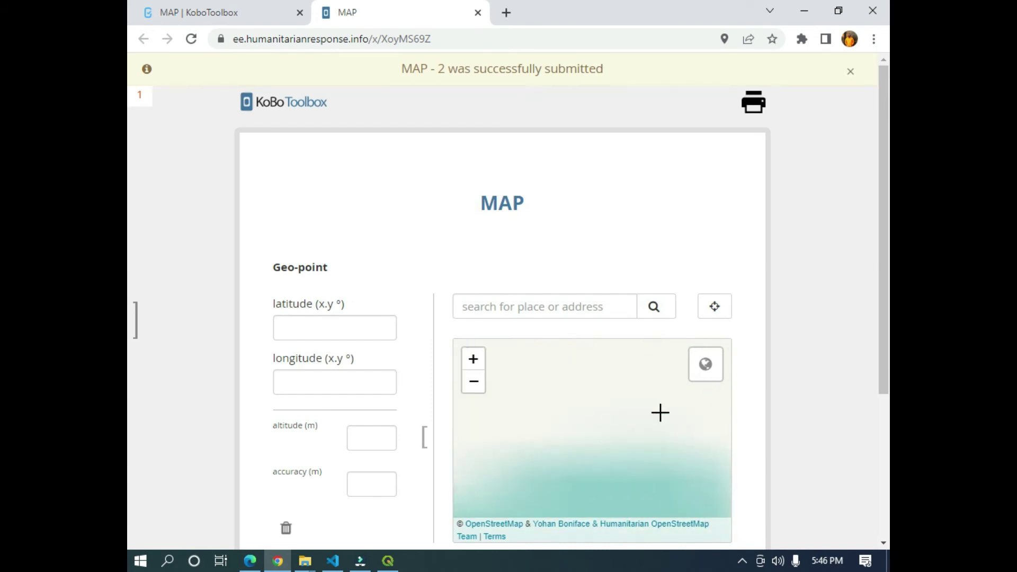
{"action": "scroll", "coordinate": [662, 411], "scroll_direction": "up", "scroll_amount": 3}
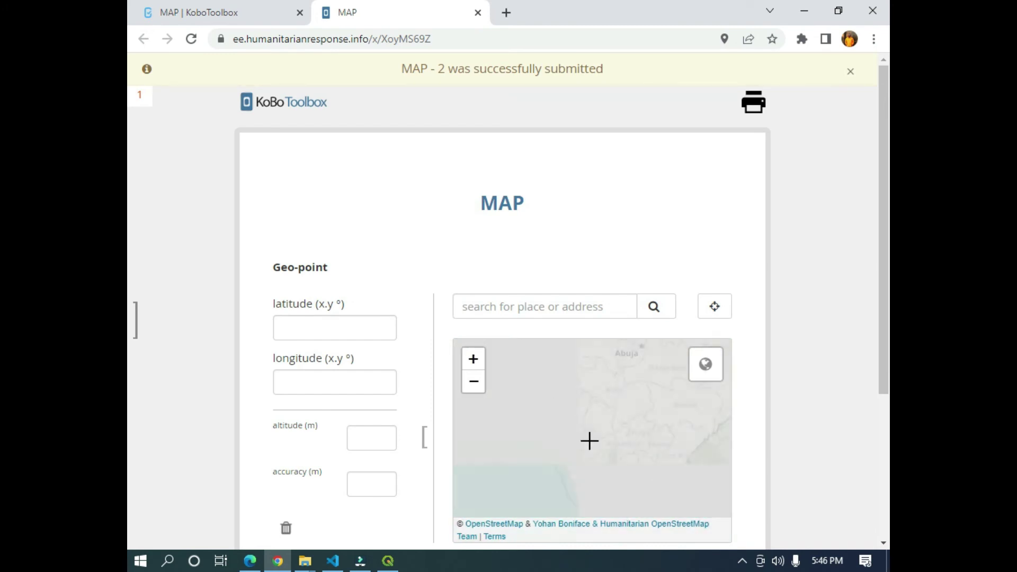
{"action": "scroll", "coordinate": [598, 440], "scroll_direction": "down", "scroll_amount": 3}
{"action": "scroll", "coordinate": [612, 446], "scroll_direction": "up", "scroll_amount": 2}
{"action": "scroll", "coordinate": [613, 445], "scroll_direction": "up", "scroll_amount": 1}
{"action": "scroll", "coordinate": [590, 422], "scroll_direction": "down", "scroll_amount": 2}
{"action": "scroll", "coordinate": [660, 479], "scroll_direction": "up", "scroll_amount": 2}
{"action": "left_click_drag", "start_coordinate": [660, 478], "coordinate": [585, 457]}
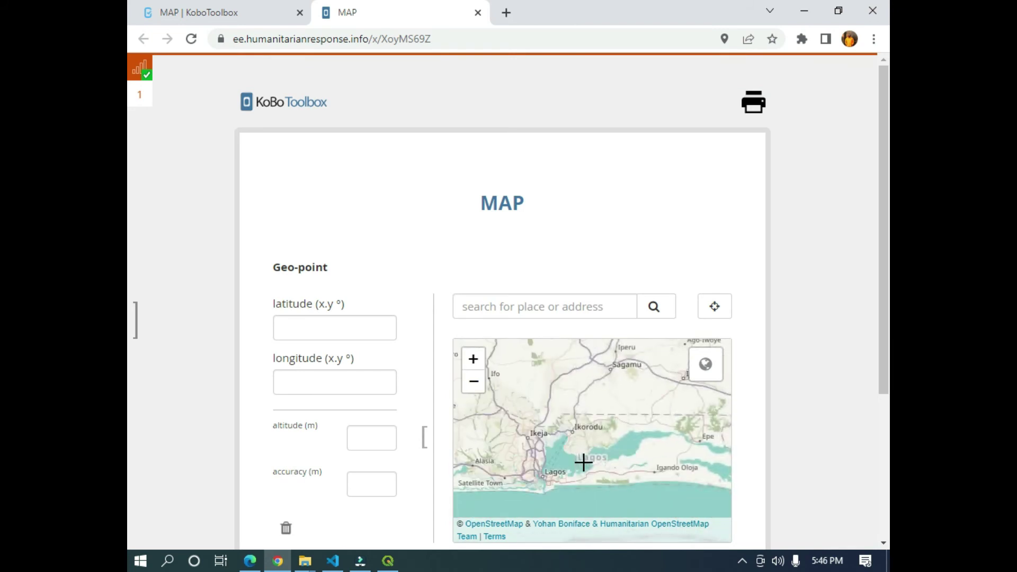
{"action": "scroll", "coordinate": [602, 478], "scroll_direction": "up", "scroll_amount": 2}
{"action": "scroll", "coordinate": [549, 424], "scroll_direction": "down", "scroll_amount": 3}
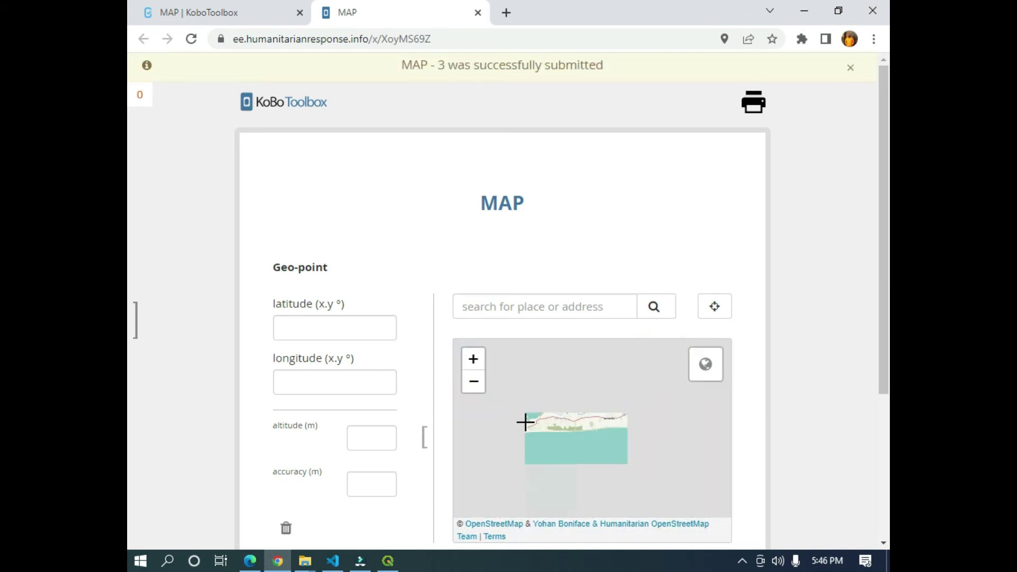
{"action": "scroll", "coordinate": [565, 429], "scroll_direction": "up", "scroll_amount": 3}
{"action": "left_click_drag", "start_coordinate": [610, 430], "coordinate": [671, 425]}
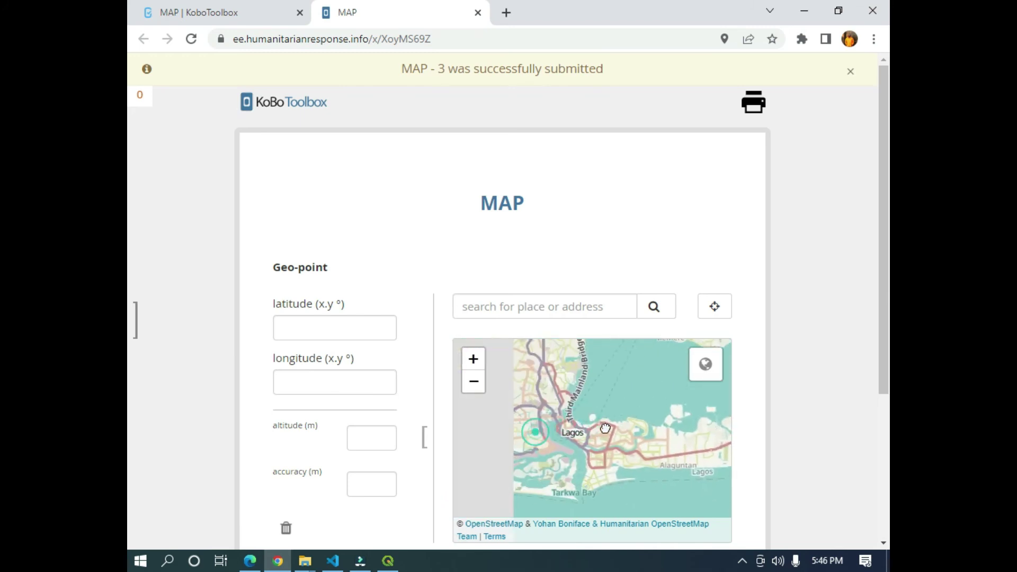
{"action": "scroll", "coordinate": [571, 431], "scroll_direction": "up", "scroll_amount": 4}
{"action": "left_click_drag", "start_coordinate": [587, 429], "coordinate": [568, 398]}
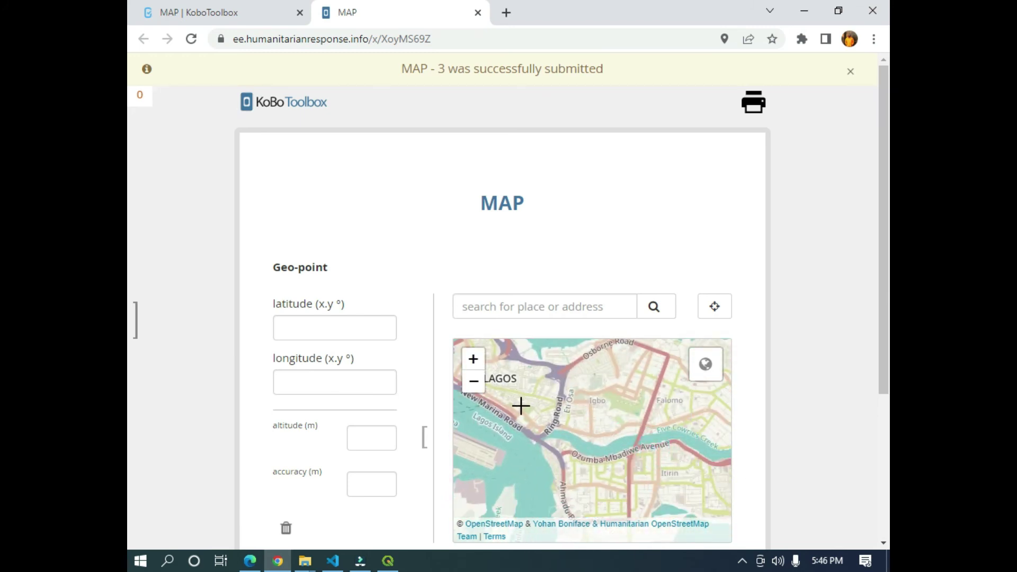
{"action": "left_click", "coordinate": [573, 417]}
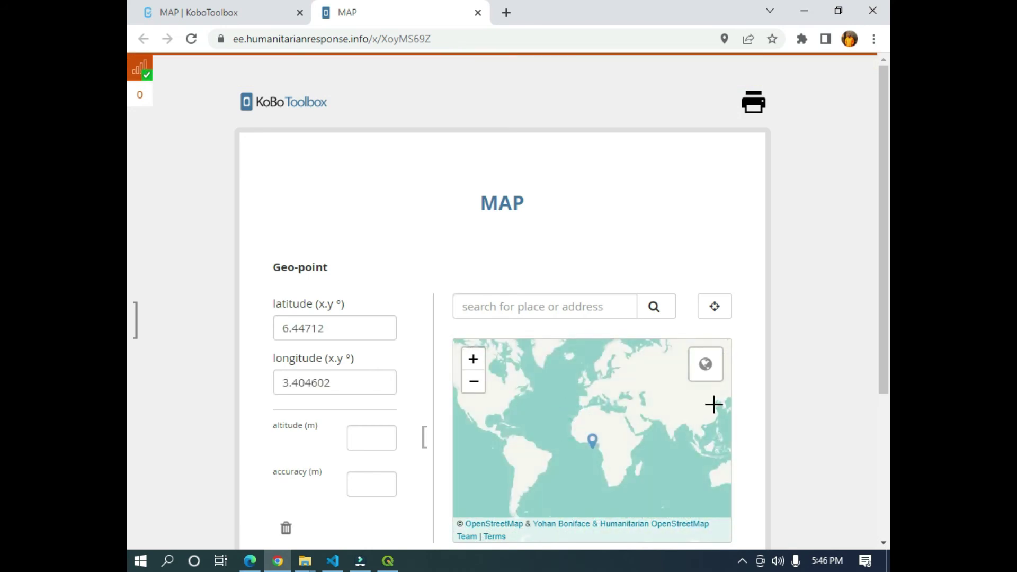
Step: Submit the fourth geo-point record and dismiss the submission notice
{"action": "scroll", "coordinate": [771, 402], "scroll_direction": "down", "scroll_amount": 5}
{"action": "left_click", "coordinate": [594, 430]}
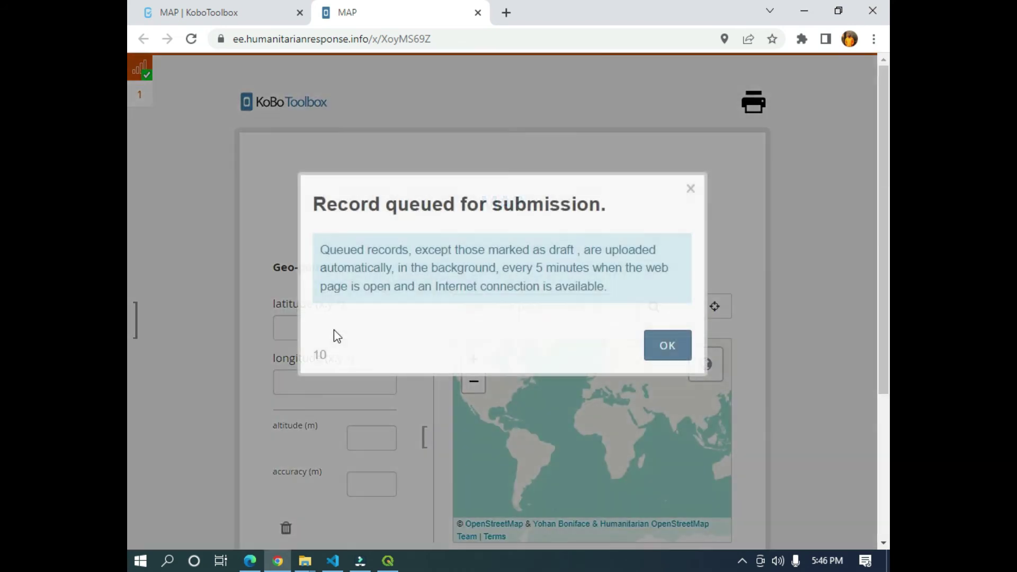
{"action": "left_click", "coordinate": [670, 351]}
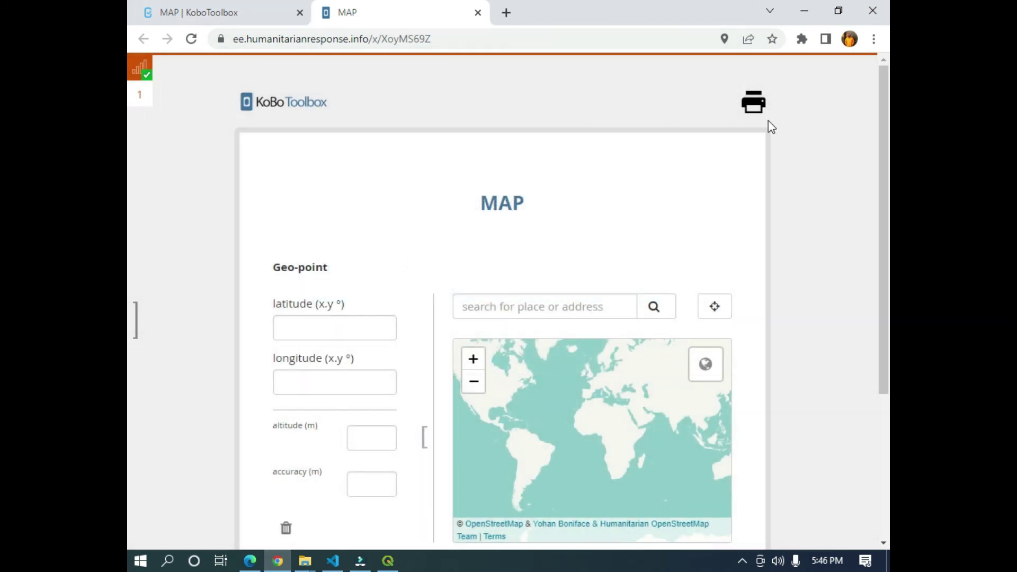
Step: Go back to the KoboToolbox project list and open the summary of the deployed MAP project
{"action": "left_click", "coordinate": [241, 15]}
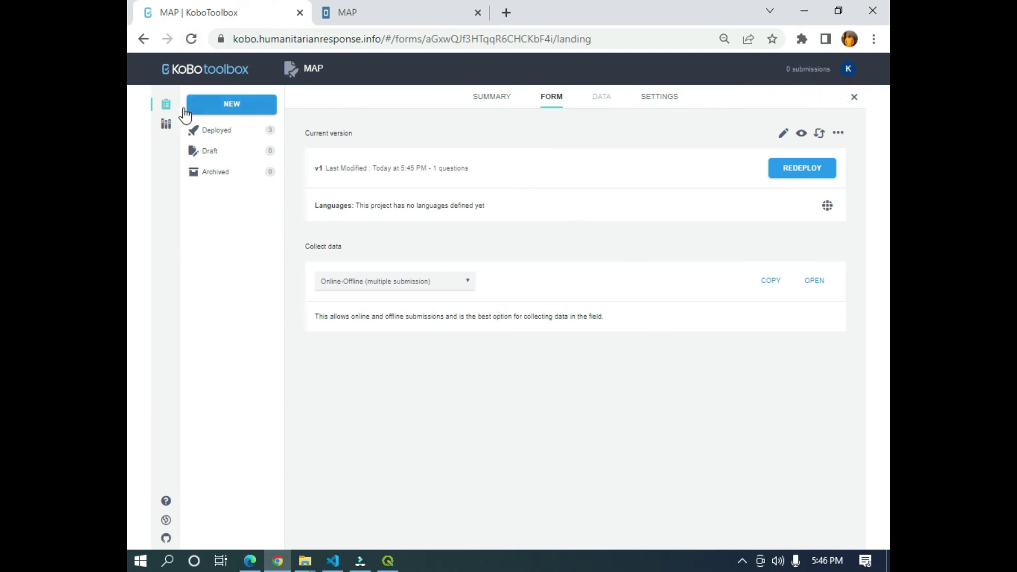
{"action": "left_click", "coordinate": [210, 73]}
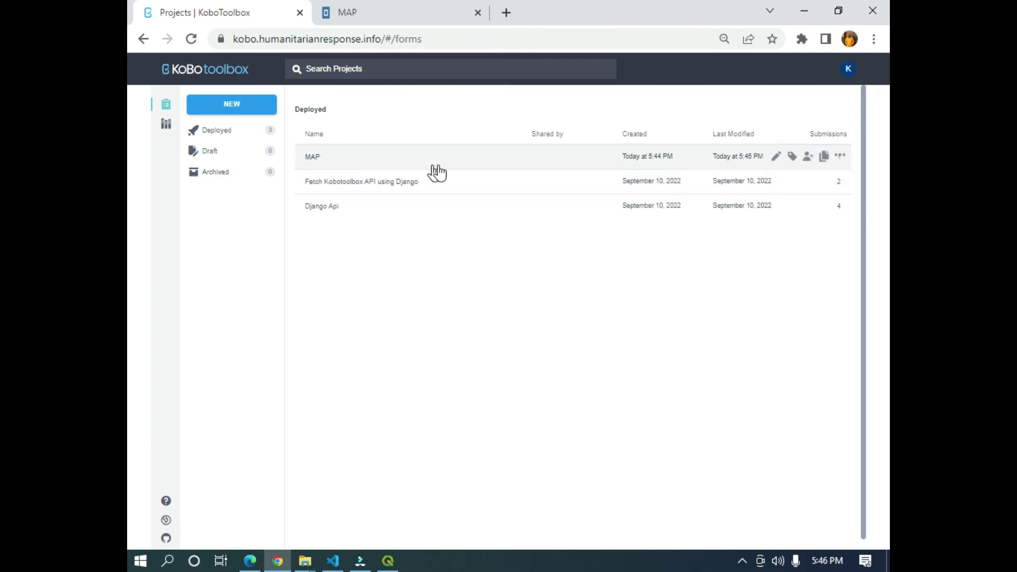
{"action": "left_click", "coordinate": [498, 166]}
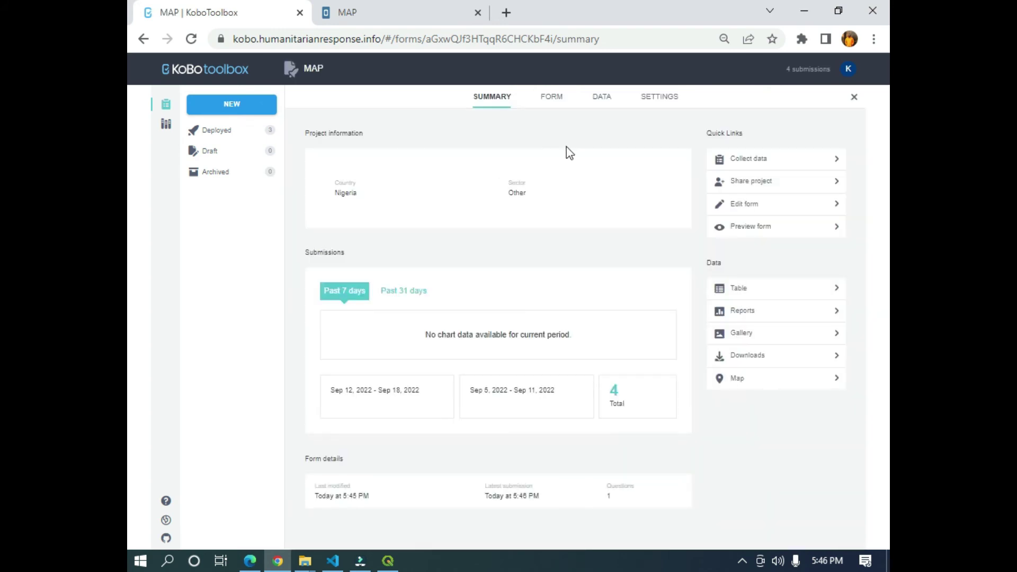
Step: Show the project's submitted geo-points on the full-screen data map and display them as a heatmap
{"action": "left_click", "coordinate": [603, 100]}
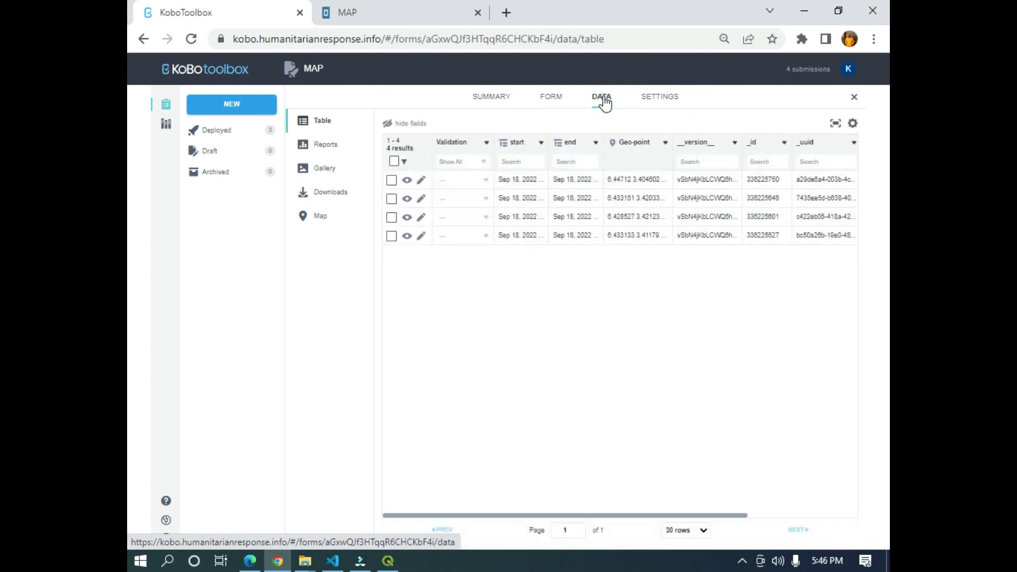
{"action": "left_click", "coordinate": [334, 219]}
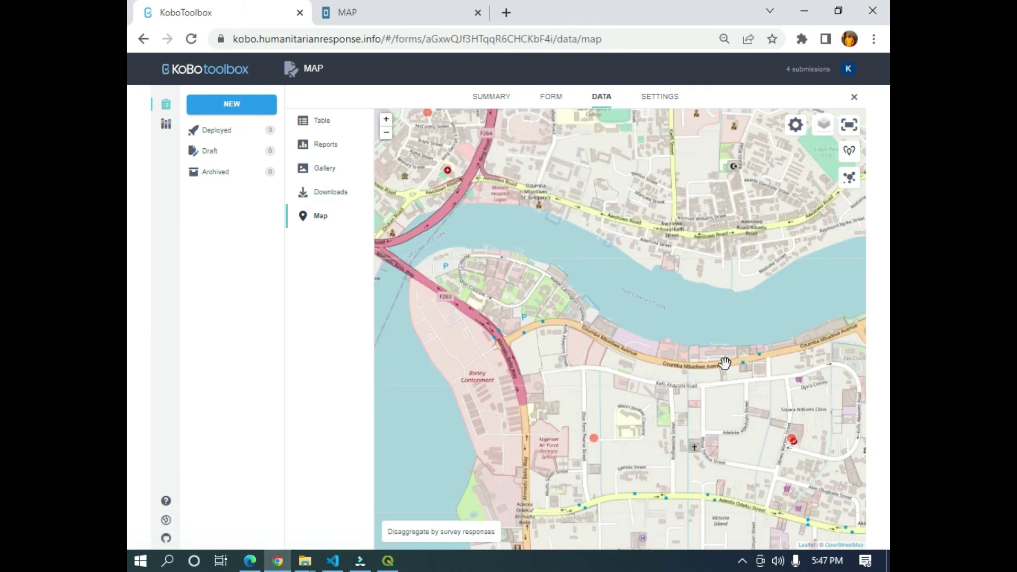
{"action": "mouse_move", "coordinate": [614, 328]}
{"action": "left_mouse_down"}
{"action": "mouse_move", "coordinate": [640, 327]}
{"action": "mouse_move", "coordinate": [608, 313]}
{"action": "mouse_move", "coordinate": [617, 311]}
{"action": "left_mouse_up"}
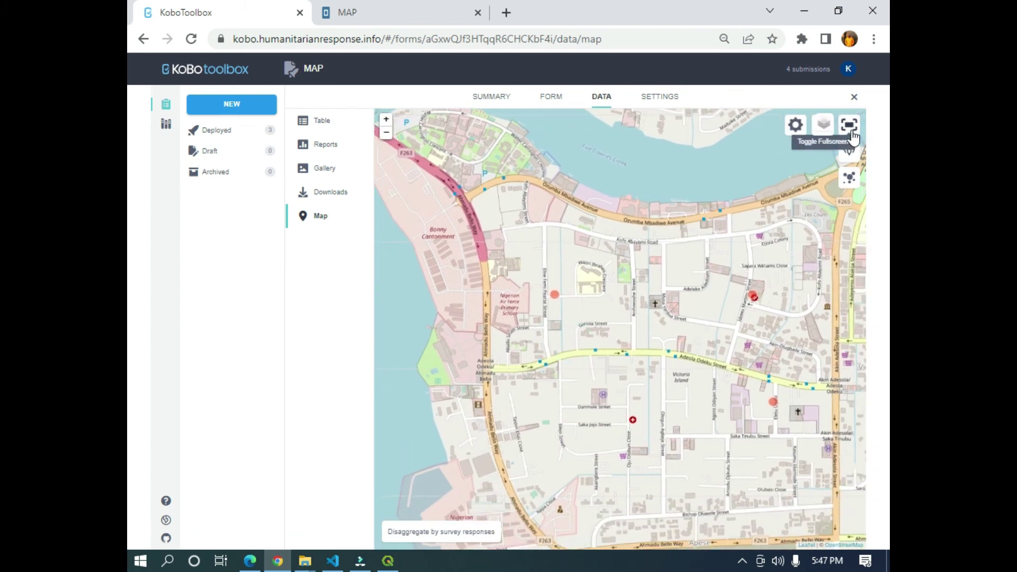
{"action": "left_click", "coordinate": [850, 127]}
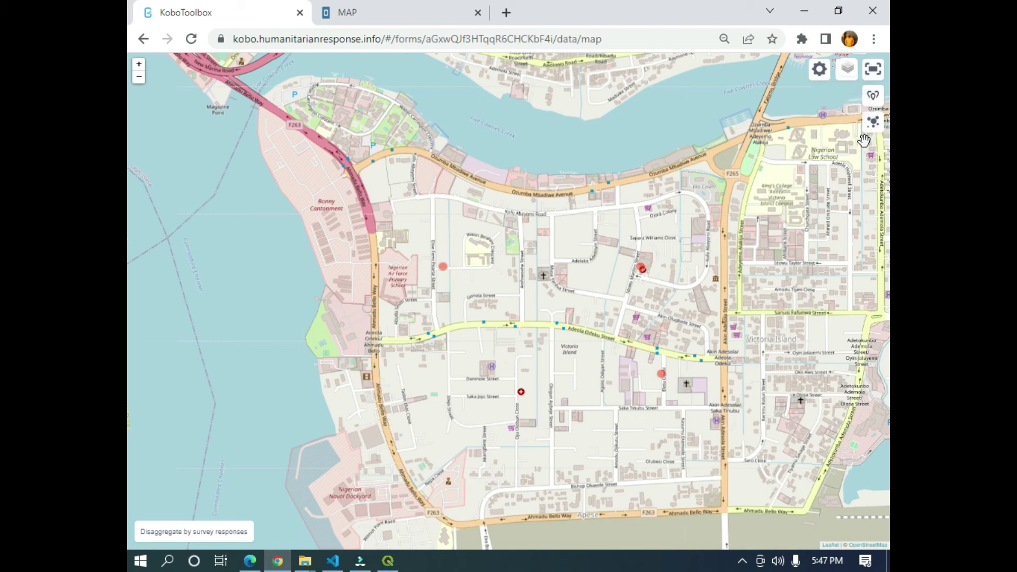
{"action": "left_click", "coordinate": [874, 124]}
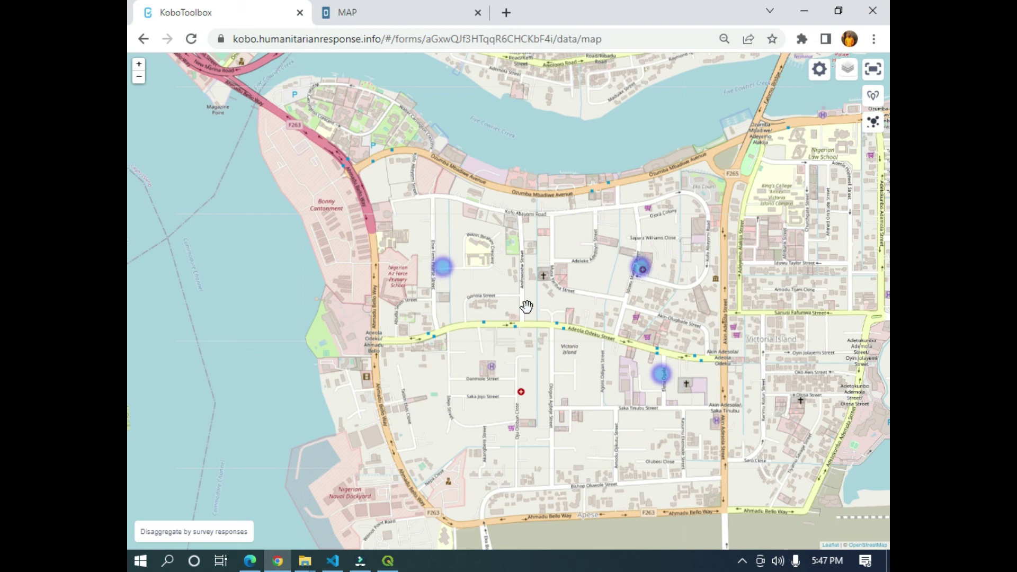
Step: Examine the heatmap locations of the submitted geo-points on Victoria Island and across the creek to the north
{"action": "left_click_drag", "start_coordinate": [504, 282], "coordinate": [518, 390]}
{"action": "left_click_drag", "start_coordinate": [431, 129], "coordinate": [477, 243]}
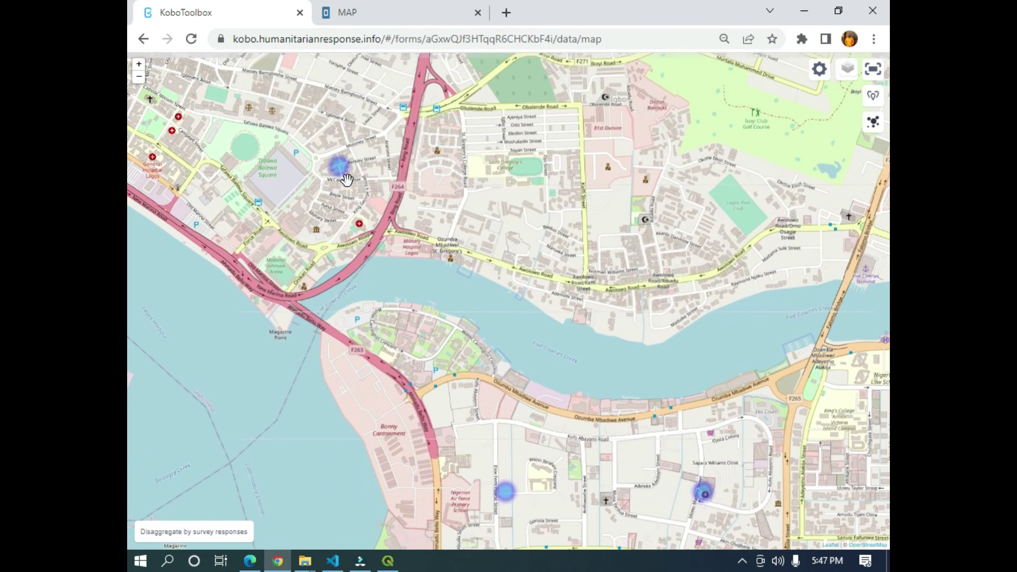
{"action": "key", "text": "Down"}
{"action": "key", "text": "Down"}
{"action": "key", "text": "Down"}
{"action": "key", "text": "Down"}
{"action": "key", "text": "Down"}
{"action": "key", "text": "Down"}
{"action": "key", "text": "Right"}
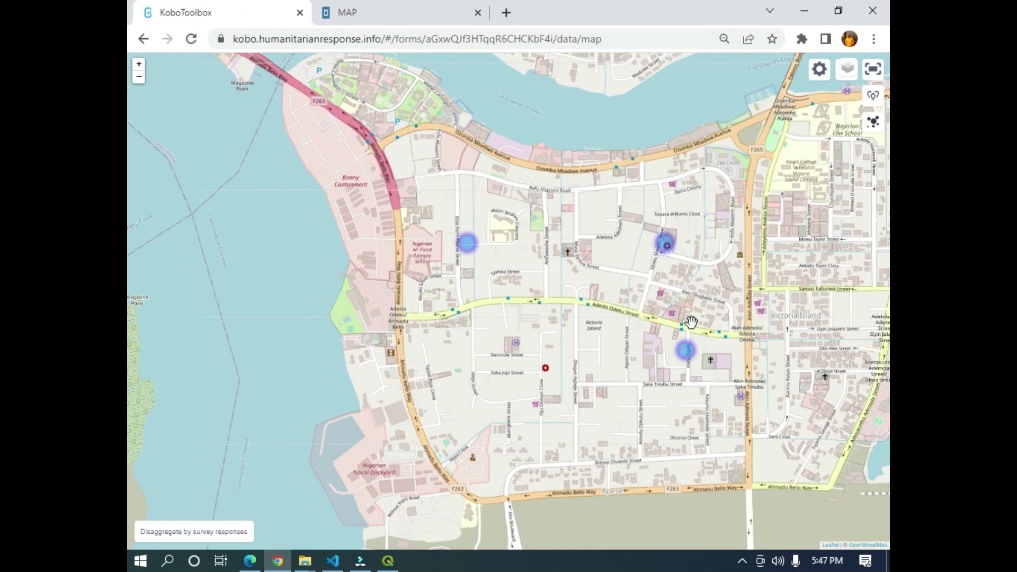
{"action": "left_click_drag", "start_coordinate": [505, 268], "coordinate": [545, 403]}
{"action": "left_click_drag", "start_coordinate": [508, 286], "coordinate": [556, 431]}
{"action": "key", "text": "Right"}
{"action": "key", "text": "Right"}
{"action": "key", "text": "Right"}
{"action": "key", "text": "Down"}
{"action": "key", "text": "Down"}
{"action": "key", "text": "Down"}
{"action": "key", "text": "Down"}
{"action": "key", "text": "Down"}
{"action": "key", "text": "Down"}
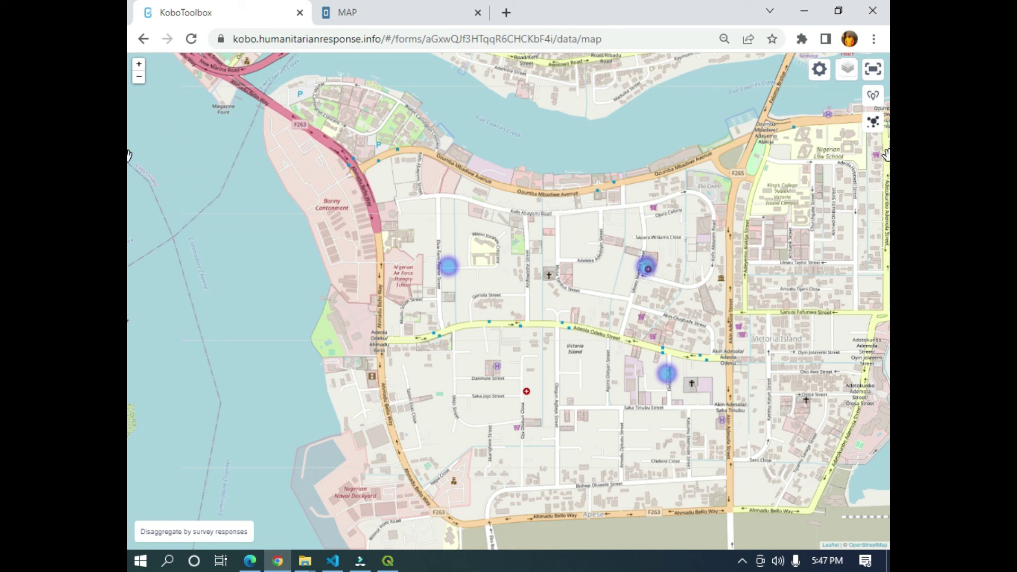
Step: Upload ISLAND.geojson from the Music folder as a map overlay layer named "map" and close the map settings
{"action": "left_click", "coordinate": [820, 70]}
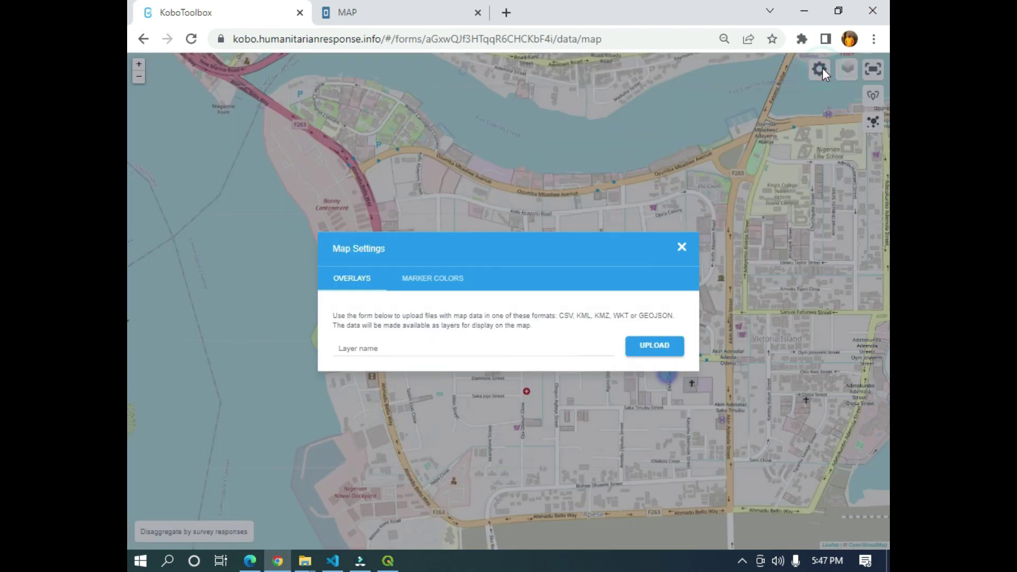
{"action": "left_click", "coordinate": [391, 354]}
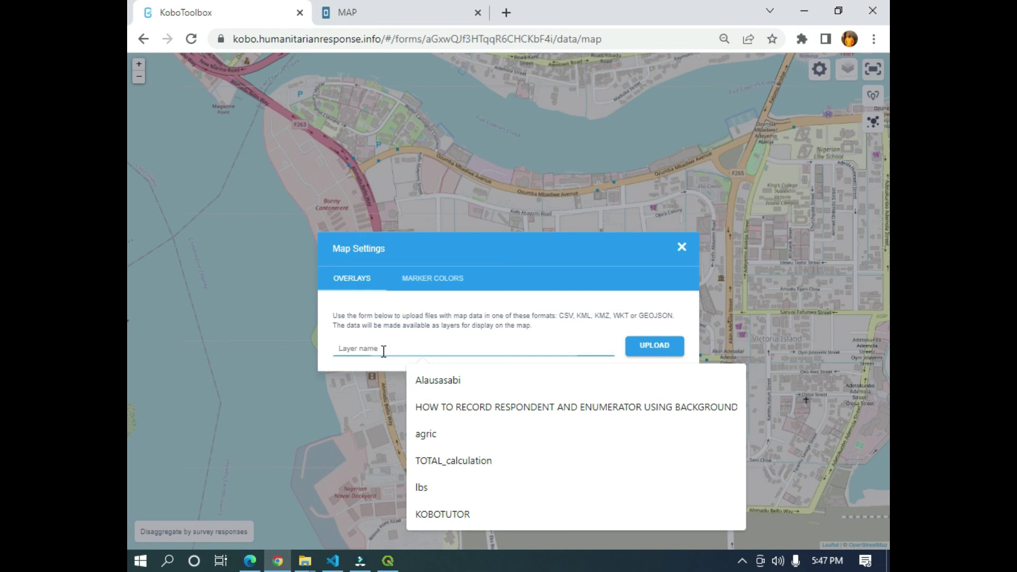
{"action": "type", "text": "map"}
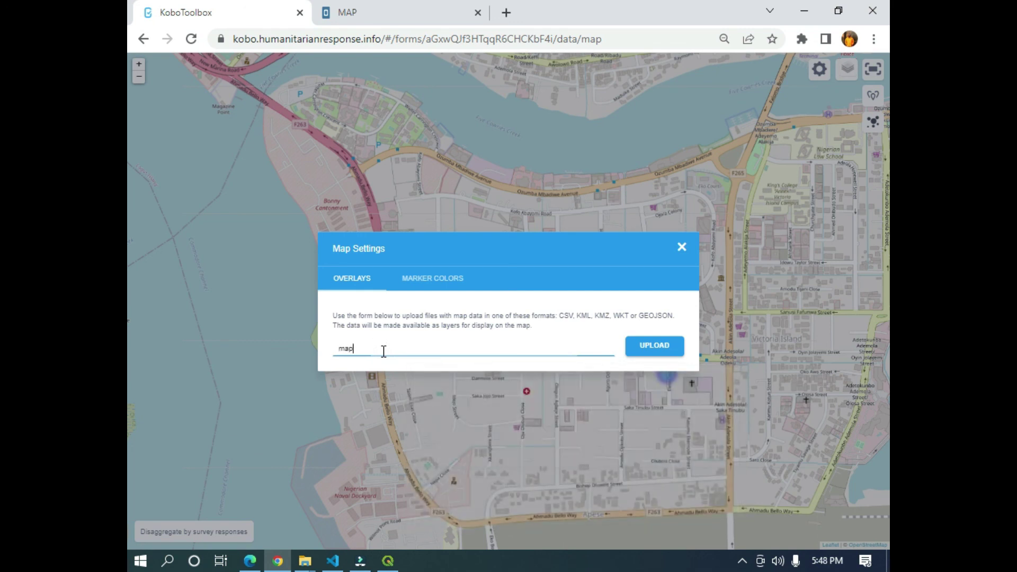
{"action": "left_click", "coordinate": [649, 347]}
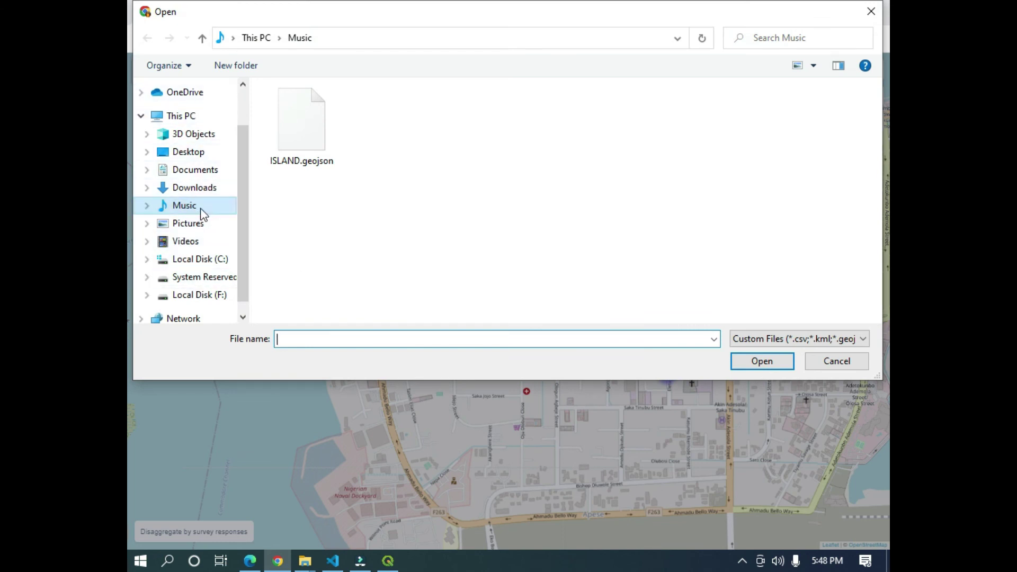
{"action": "left_click", "coordinate": [299, 135]}
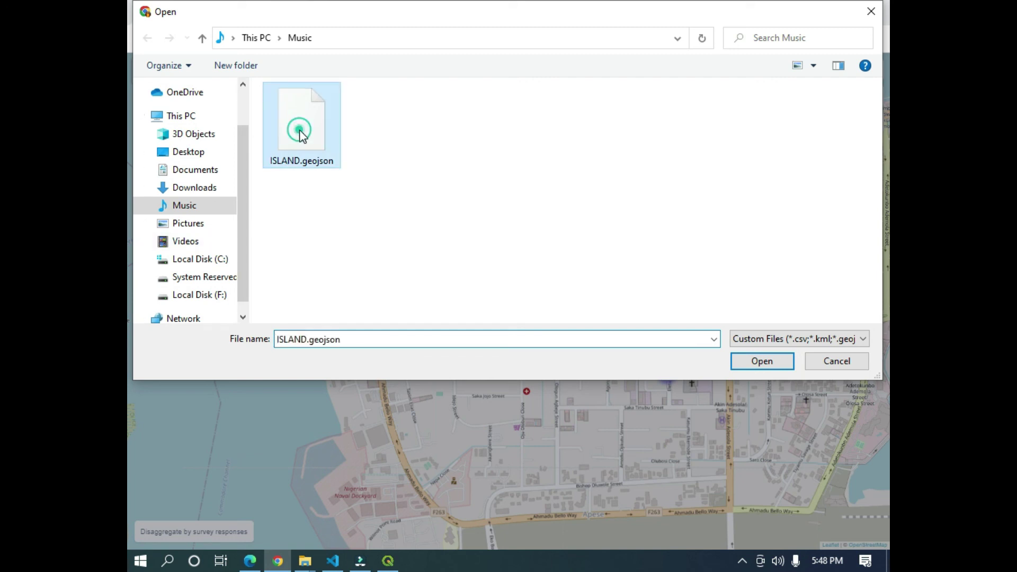
{"action": "left_click", "coordinate": [777, 363]}
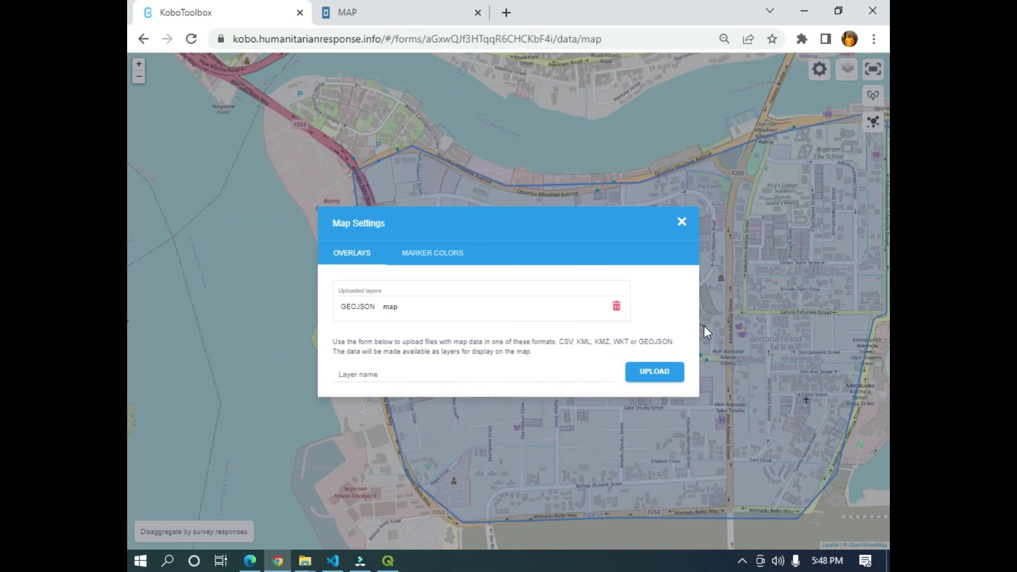
{"action": "left_click", "coordinate": [721, 295]}
Step: Examine which submitted geo-points lie inside the uploaded Victoria Island boundary and which lie outside it
{"action": "left_click_drag", "start_coordinate": [679, 299], "coordinate": [517, 297]}
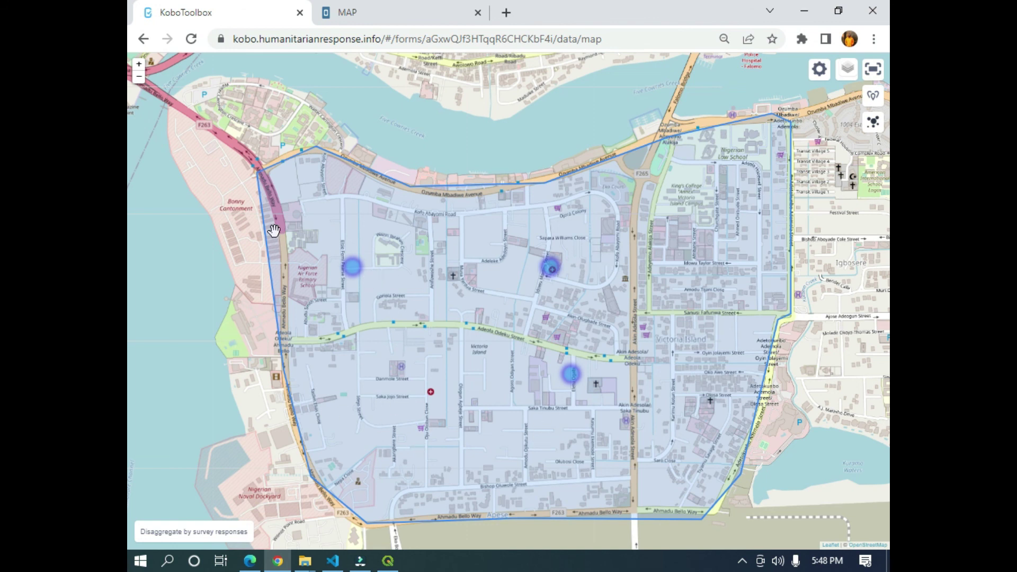
{"action": "left_click_drag", "start_coordinate": [273, 231], "coordinate": [431, 329]}
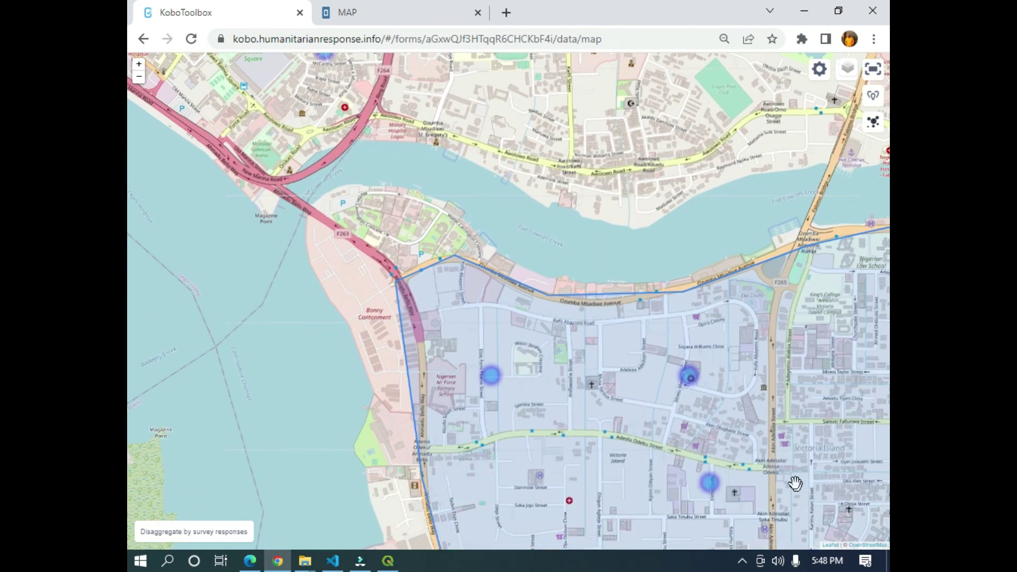
{"action": "left_click_drag", "start_coordinate": [743, 524], "coordinate": [595, 415]}
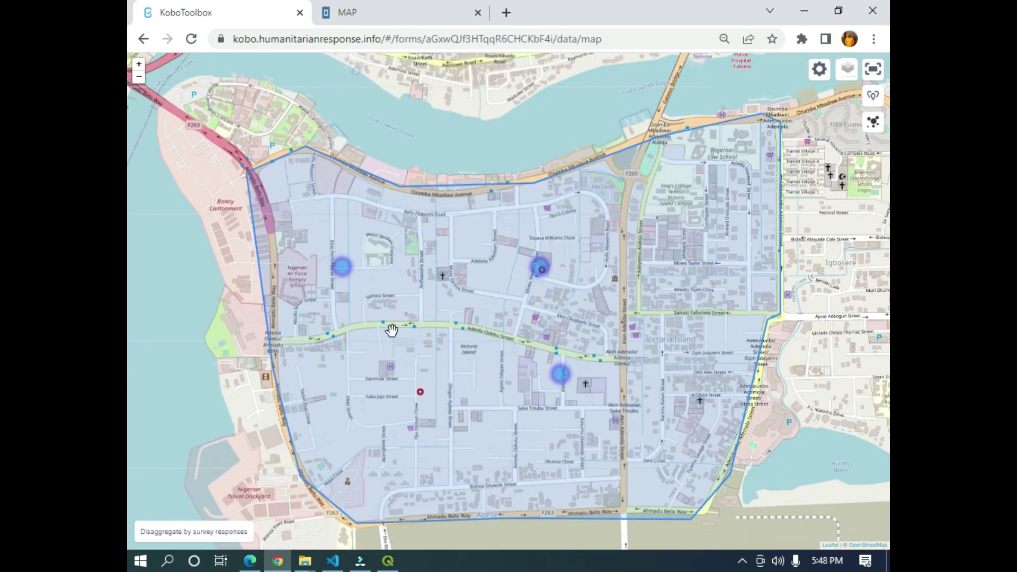
{"action": "left_click_drag", "start_coordinate": [390, 331], "coordinate": [597, 472]}
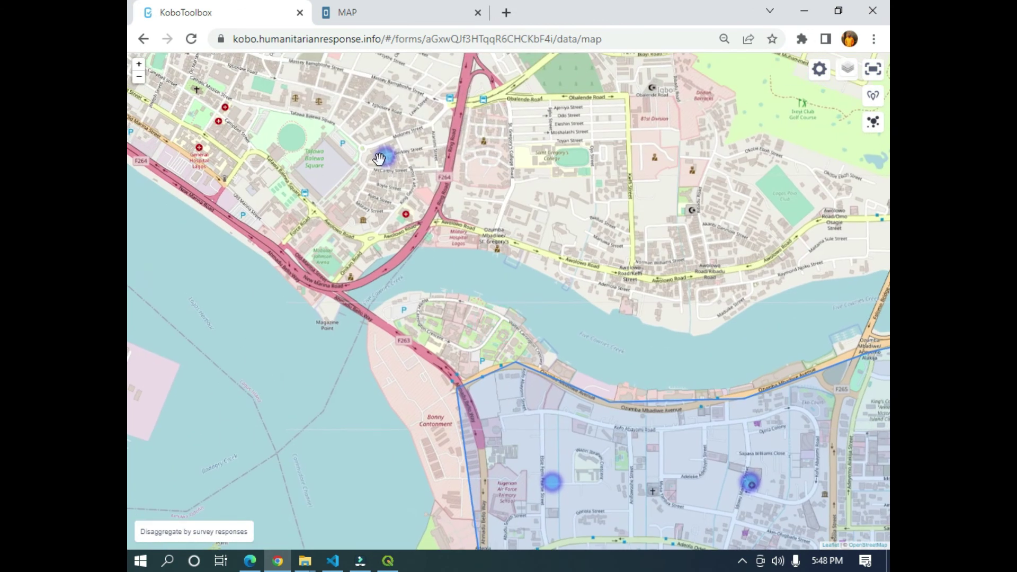
{"action": "left_click_drag", "start_coordinate": [613, 528], "coordinate": [415, 269]}
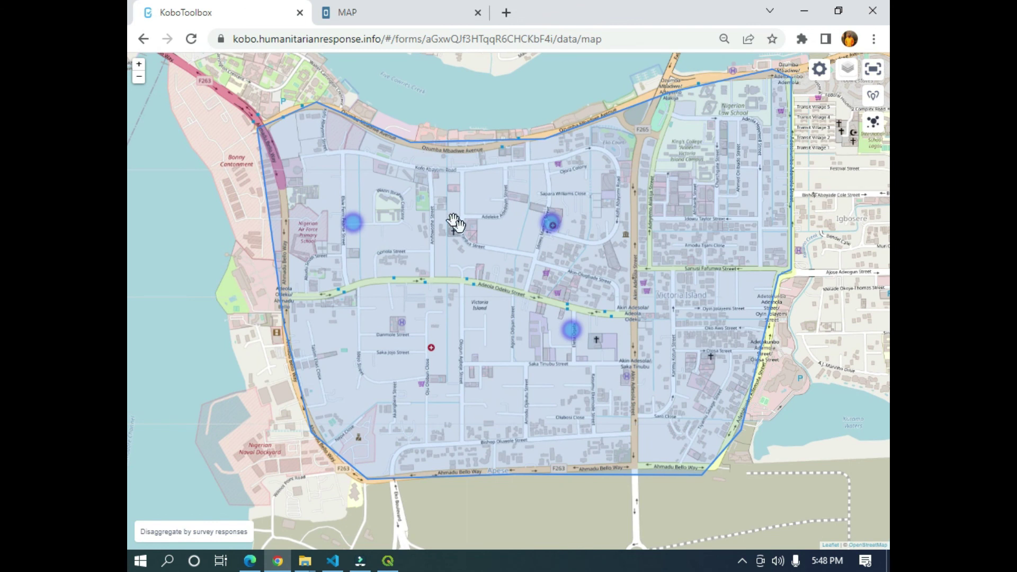
{"action": "left_click_drag", "start_coordinate": [454, 220], "coordinate": [582, 397]}
{"action": "left_click_drag", "start_coordinate": [567, 472], "coordinate": [591, 505]}
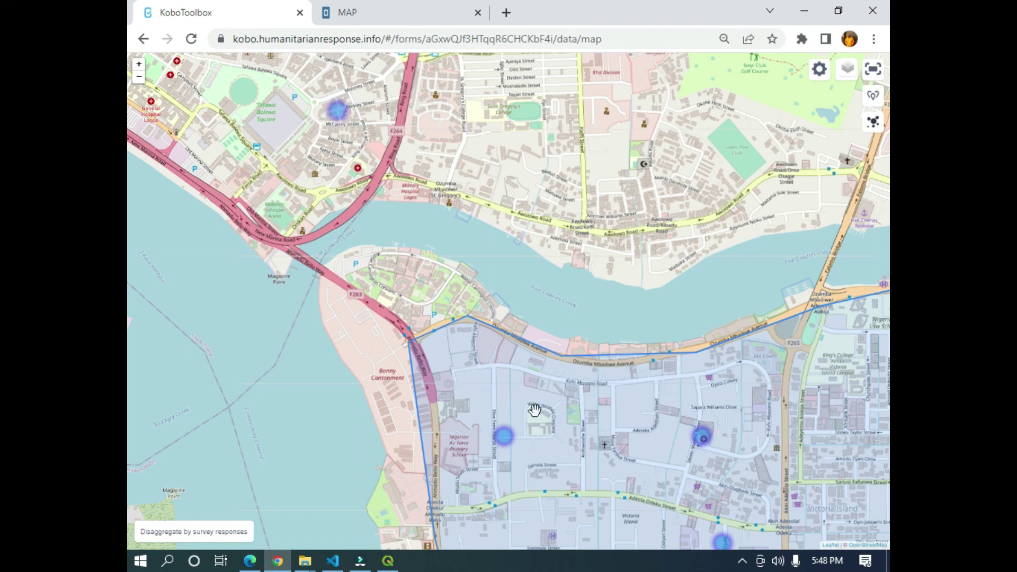
{"action": "left_click_drag", "start_coordinate": [534, 409], "coordinate": [445, 222]}
{"action": "left_click_drag", "start_coordinate": [337, 170], "coordinate": [350, 205]}
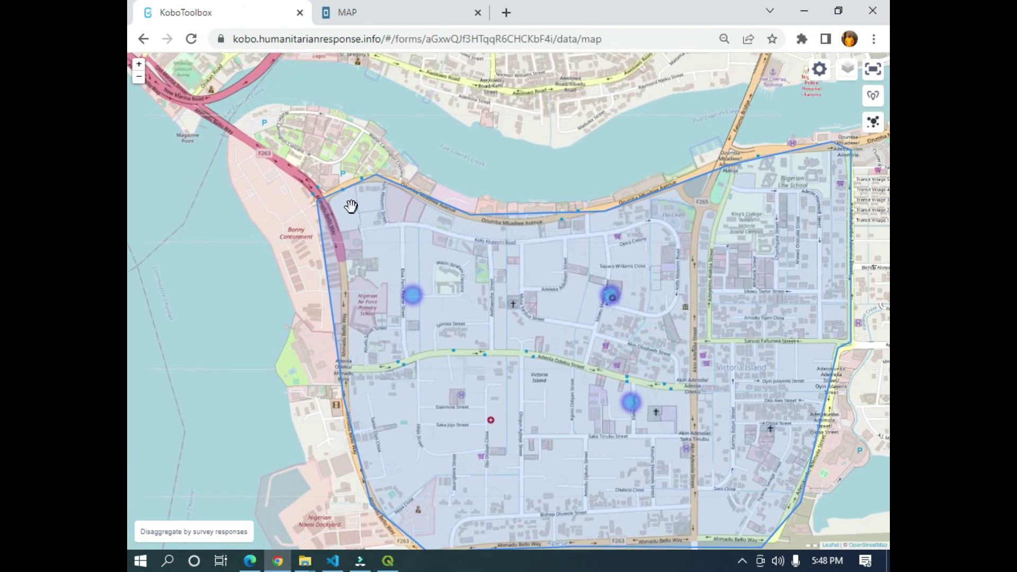
{"action": "left_click_drag", "start_coordinate": [468, 365], "coordinate": [481, 338]}
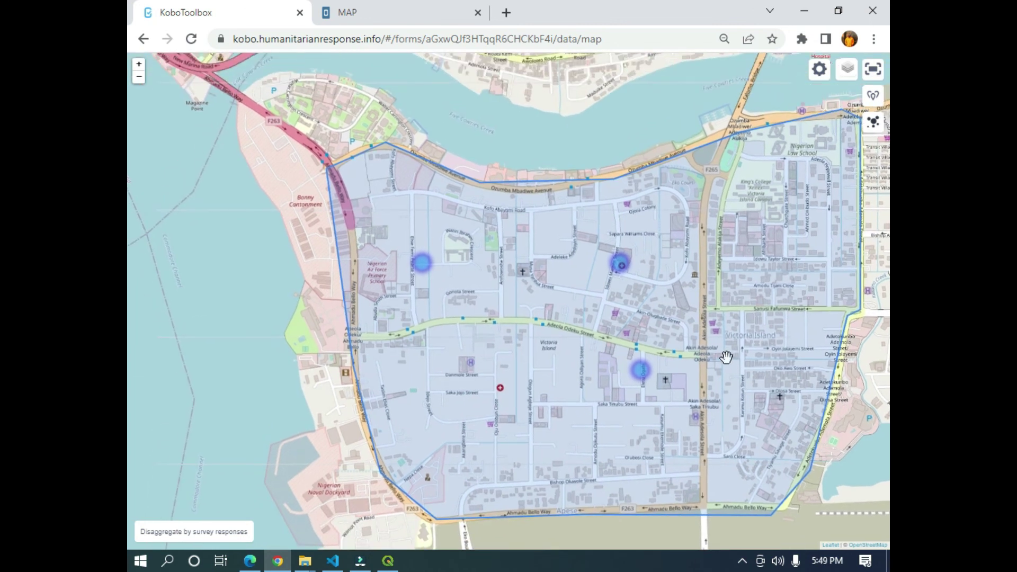